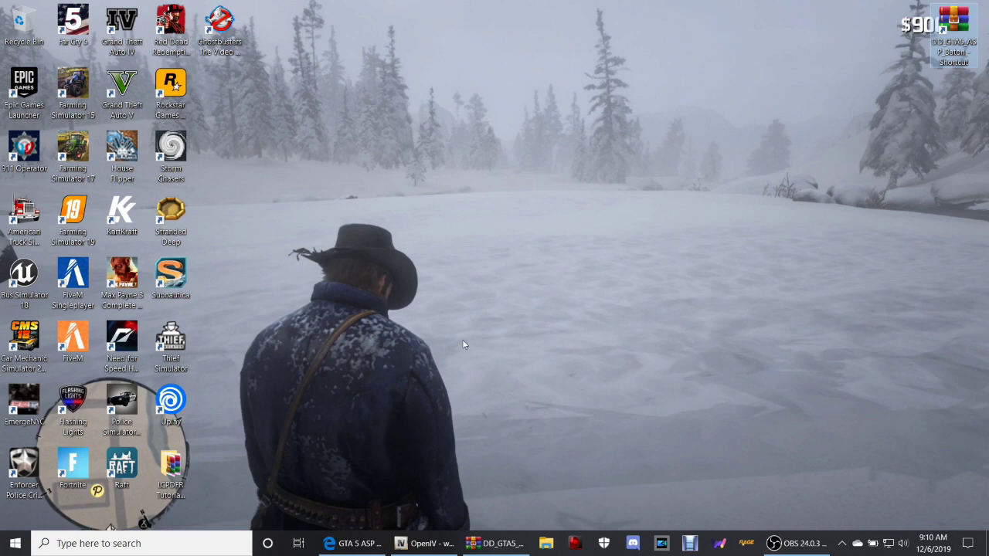
Bring Edge back and browse the GTA 5 ASP Baton screenshots in the enlarged viewer
left_click(347, 543)
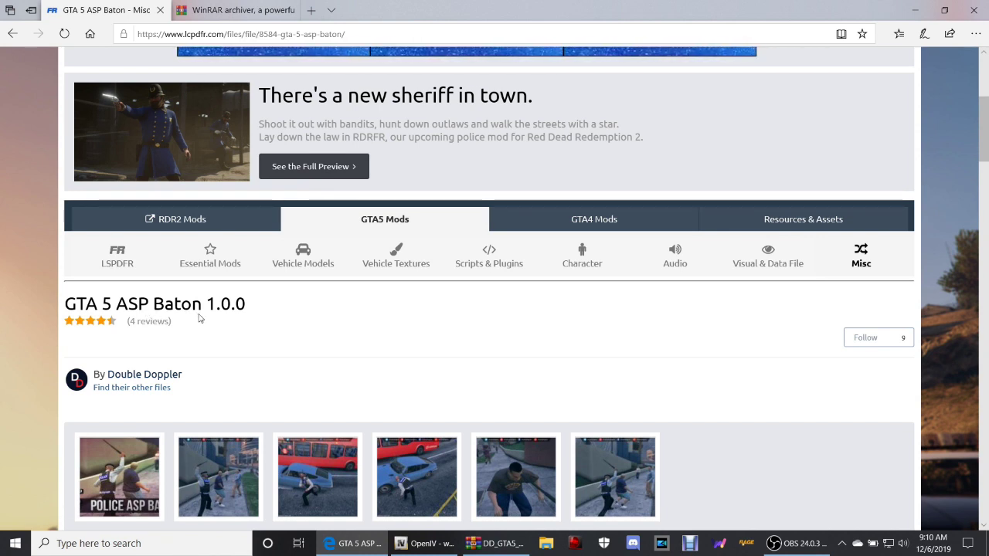
scroll(426, 300, "down", 1)
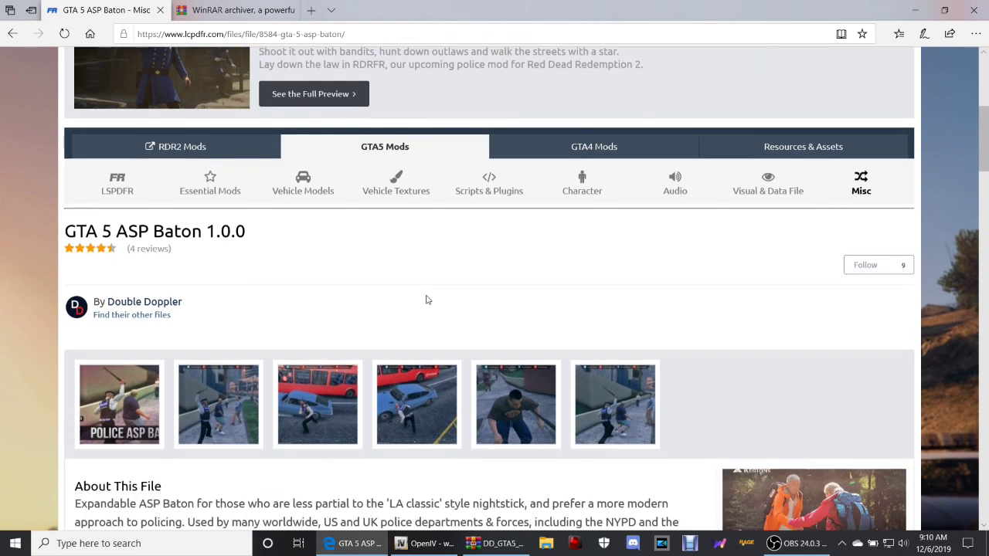
scroll(523, 265, "down", 2)
scroll(303, 261, "down", 3)
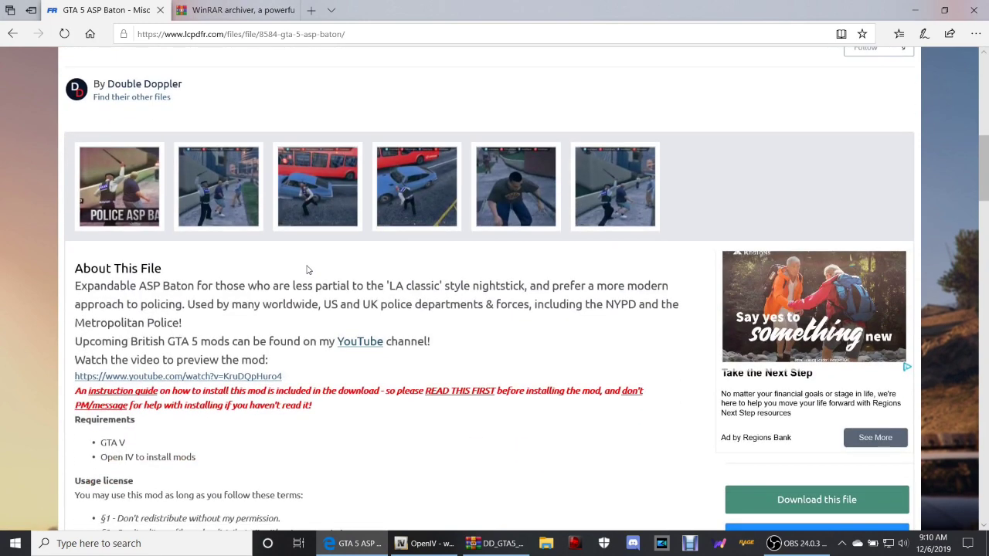
left_click(149, 195)
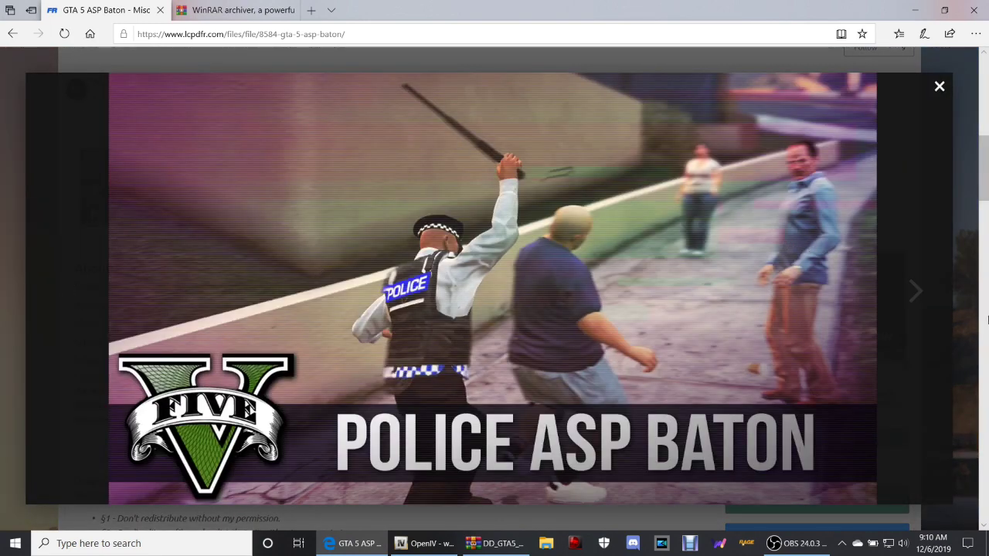
left_click(915, 291)
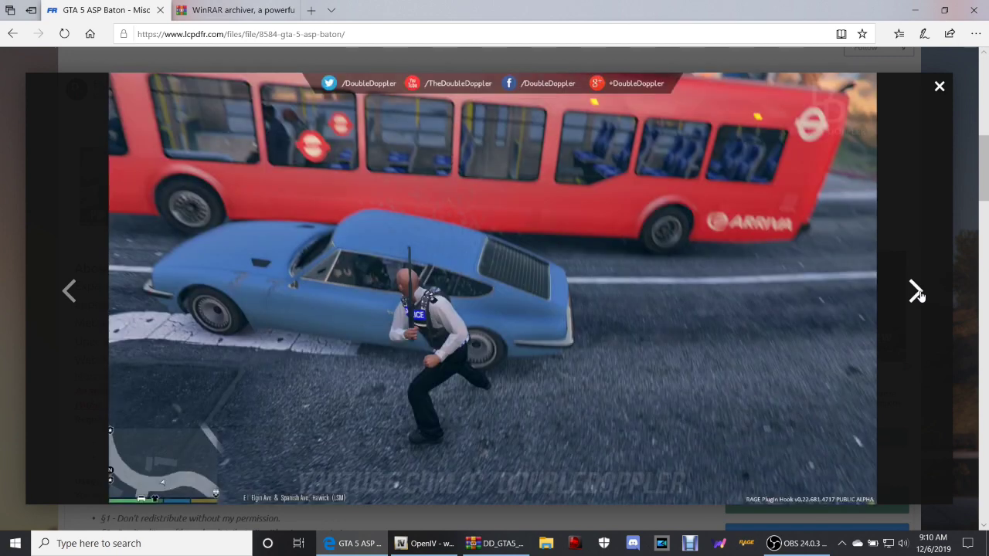
left_click(940, 87)
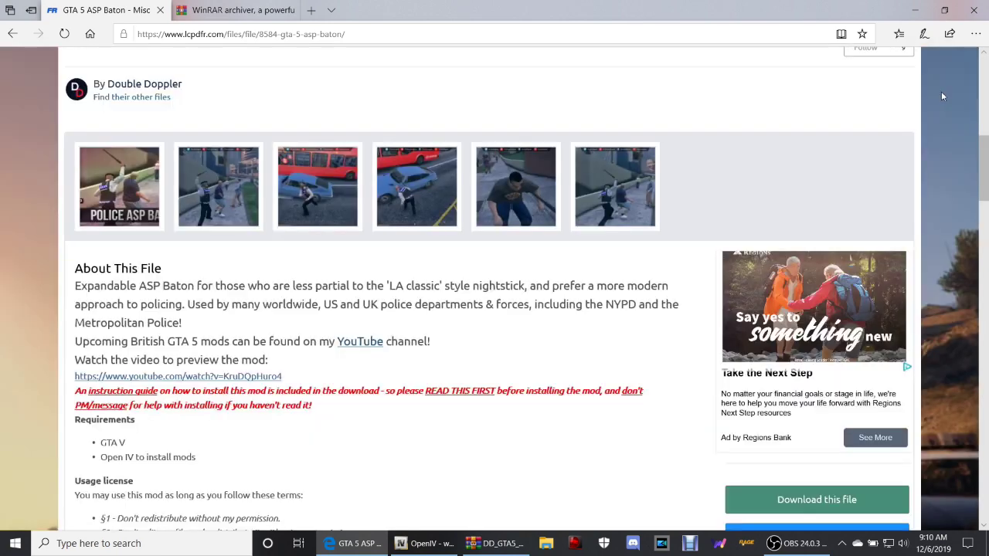
Start the DD_GTA5_ASP_Baton.rar download from the LCPDFR mod page
scroll(796, 172, "up", 4)
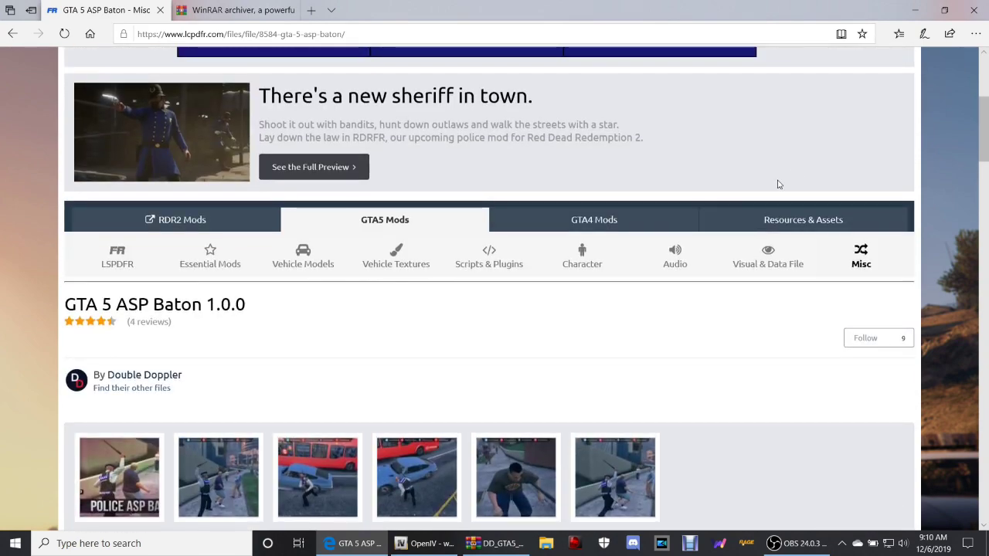
scroll(778, 183, "down", 1)
scroll(770, 187, "up", 1)
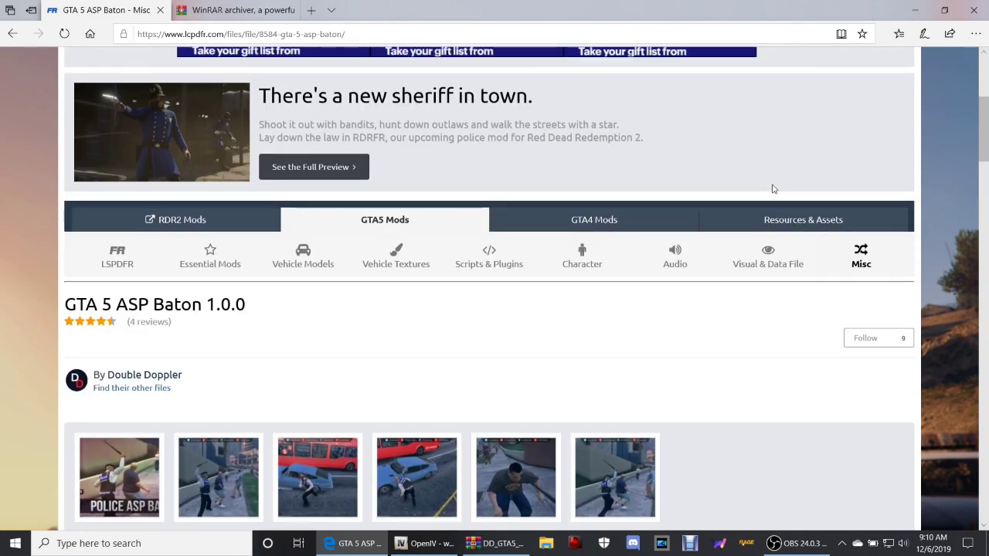
scroll(771, 188, "down", 5)
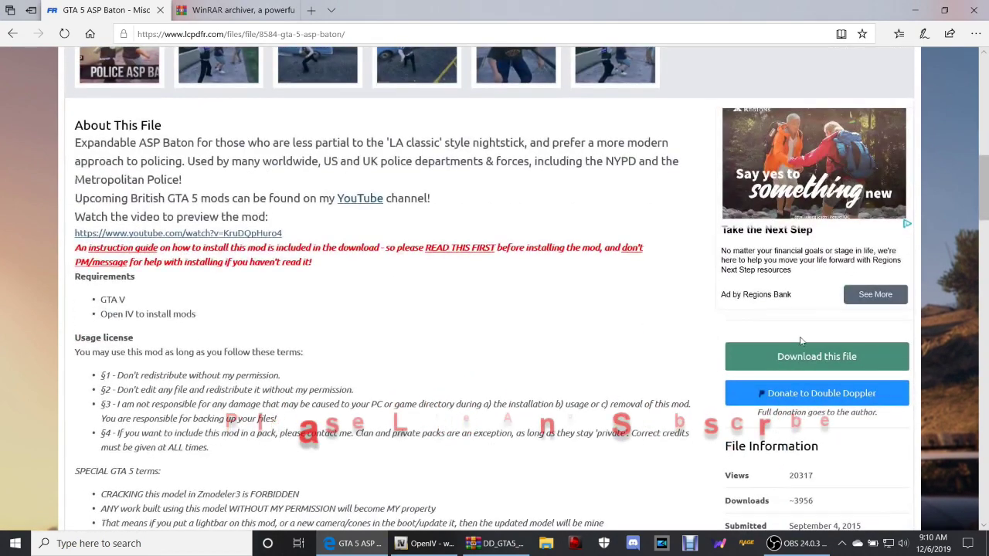
left_click(806, 356)
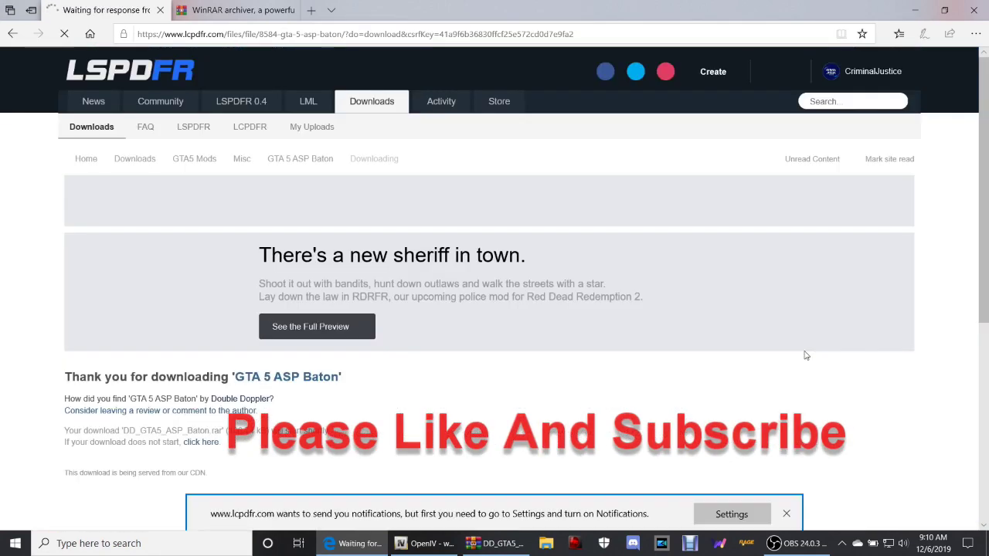
Dismiss the notification prompt, cancel the DD_GTA5_ASP_Baton.rar download and close the mod tab
left_click(786, 514)
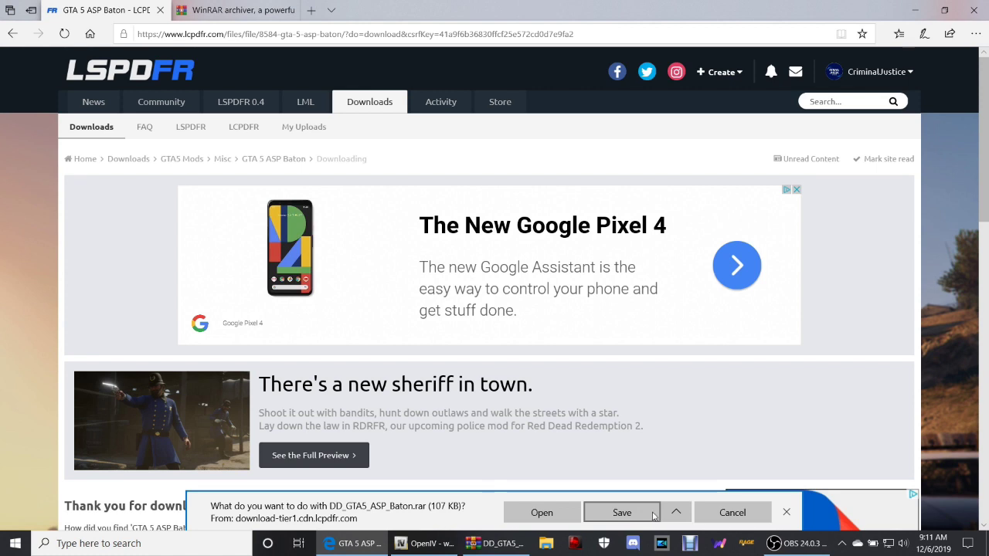
left_click(666, 515)
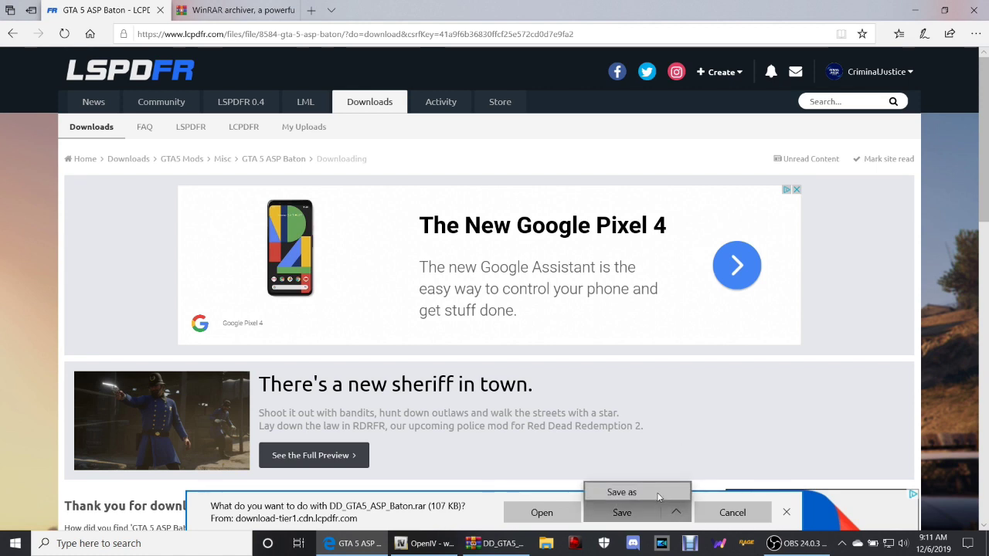
left_click(676, 513)
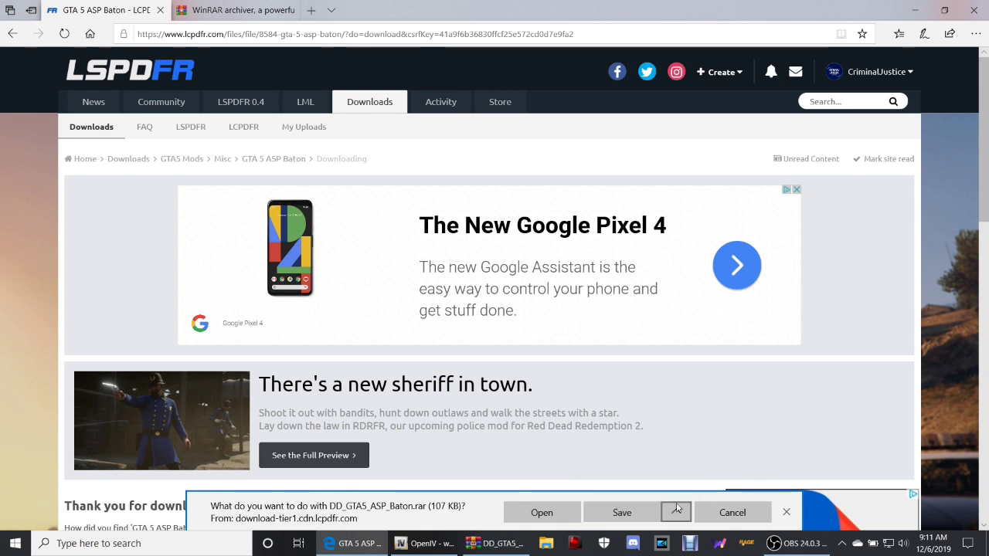
left_click(710, 511)
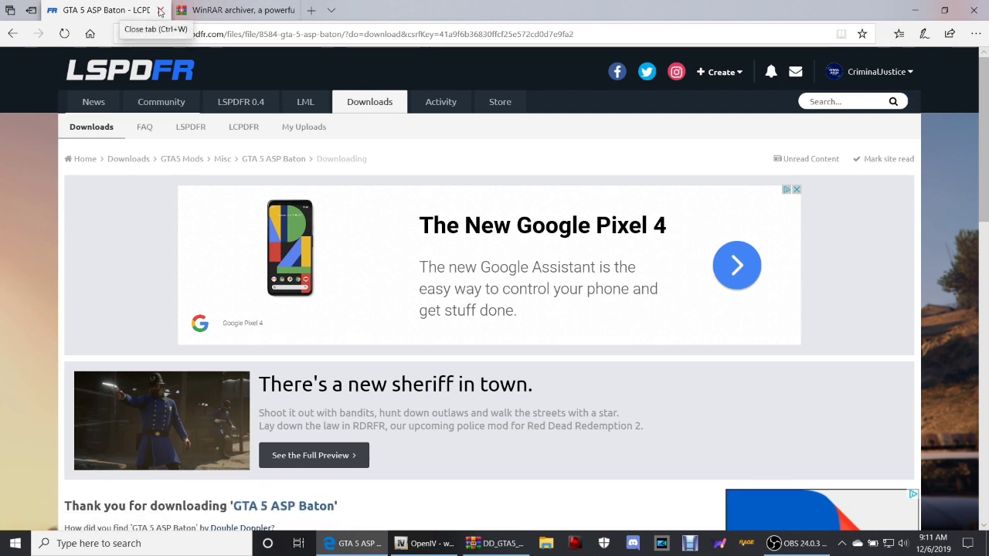
left_click(160, 10)
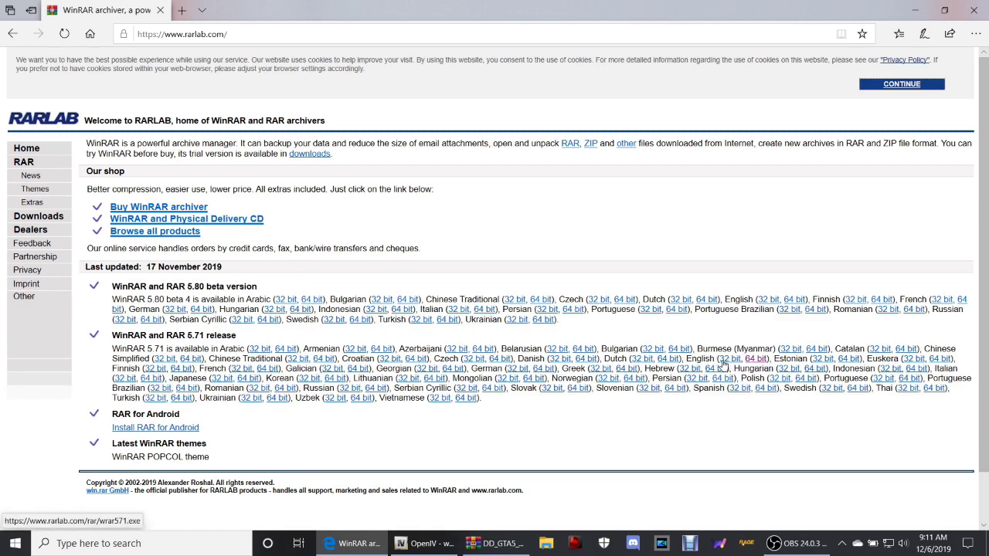
Request the English 64-bit WinRAR 5.71 installer from RARLAB, then cancel its download
left_click_drag(716, 359, 686, 359)
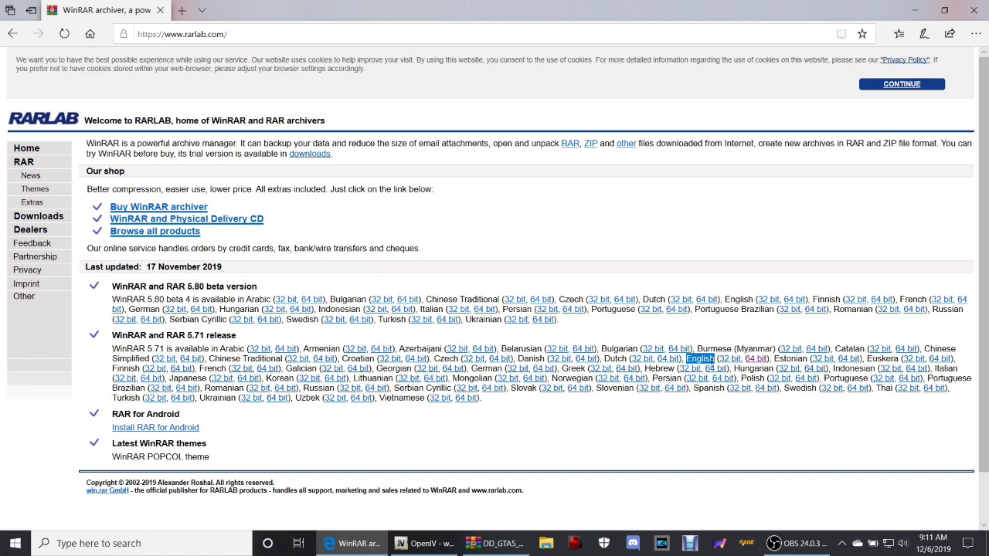
left_click(753, 360)
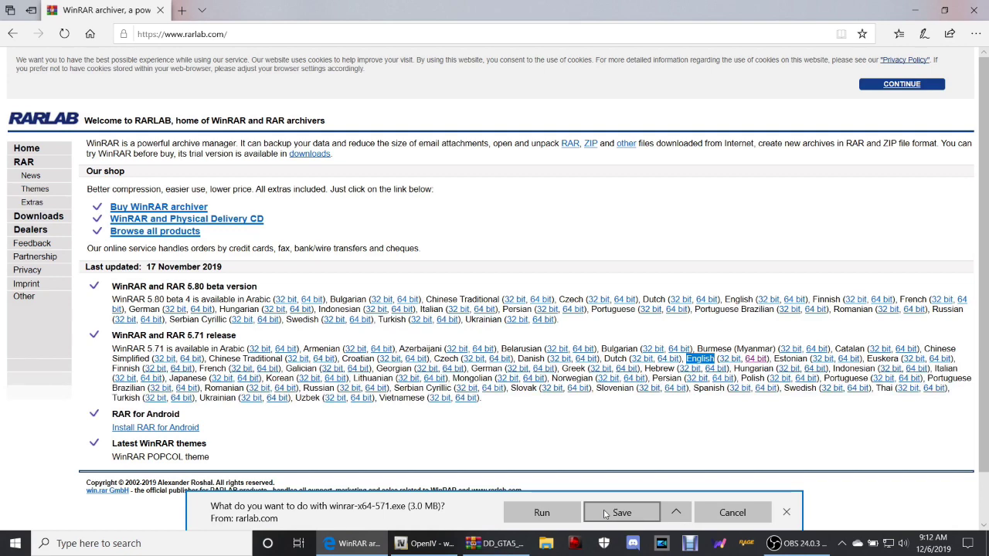
left_click(703, 512)
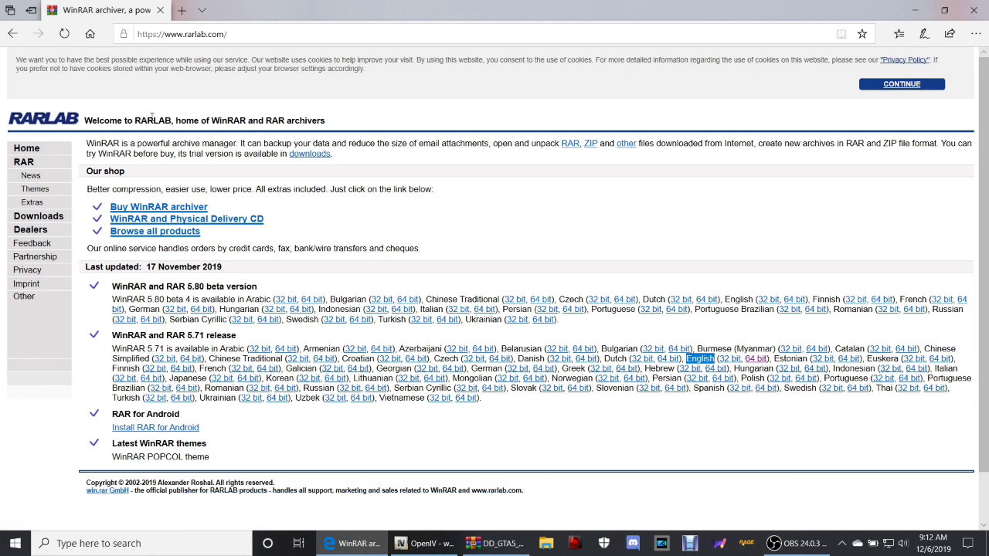
Close the browser to reveal the desktop with the DD_GTA5_ASP_Baton shortcut
left_click(972, 6)
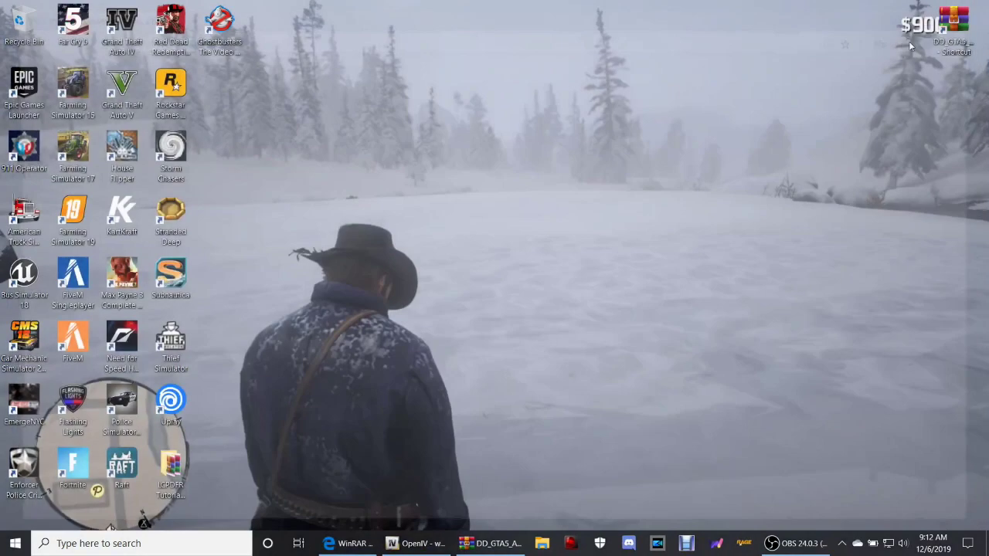
left_click(818, 166)
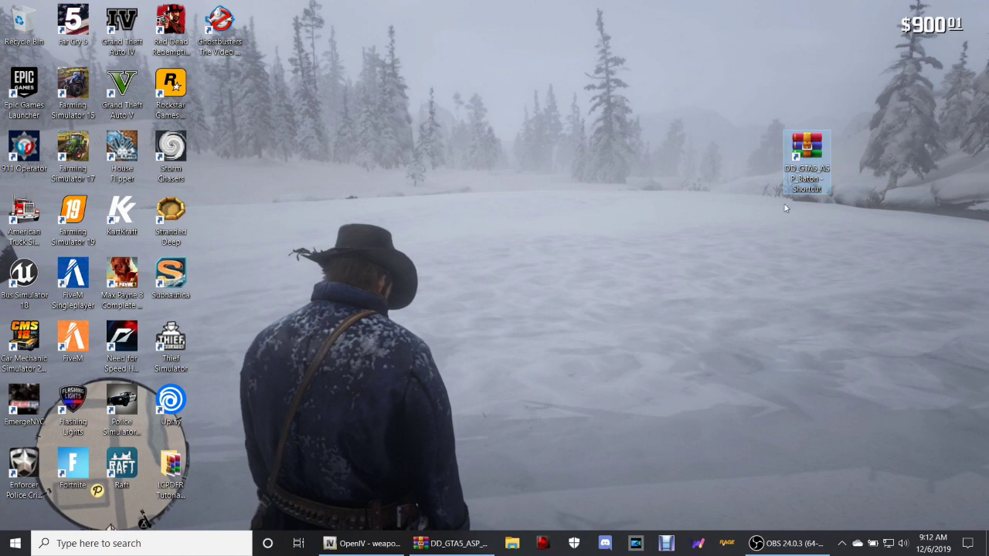
left_click(744, 214)
Rearrange desktop icons, moving the baton archive shortcut to the top-right corner, then restore OpenIV
left_click_drag(181, 485, 484, 113)
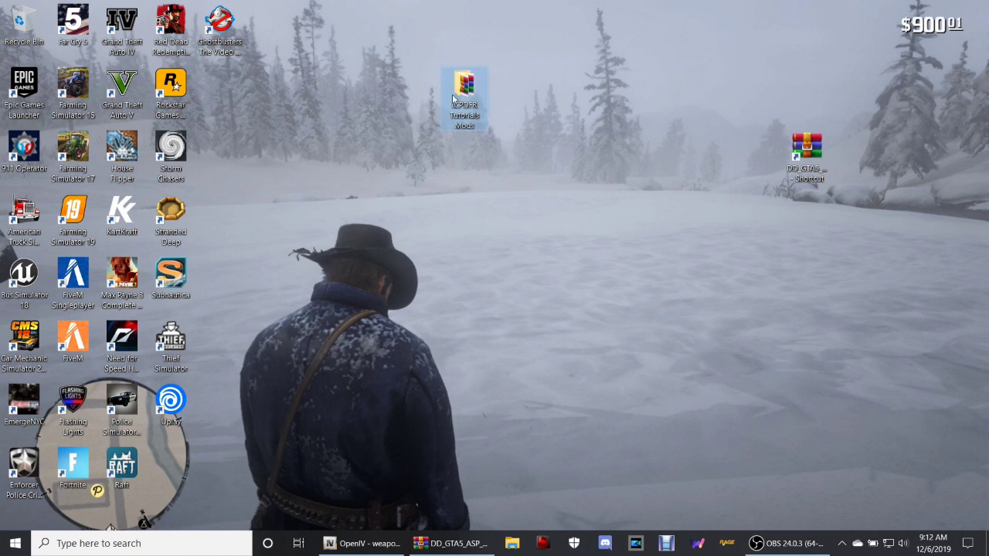
left_click_drag(453, 96, 163, 473)
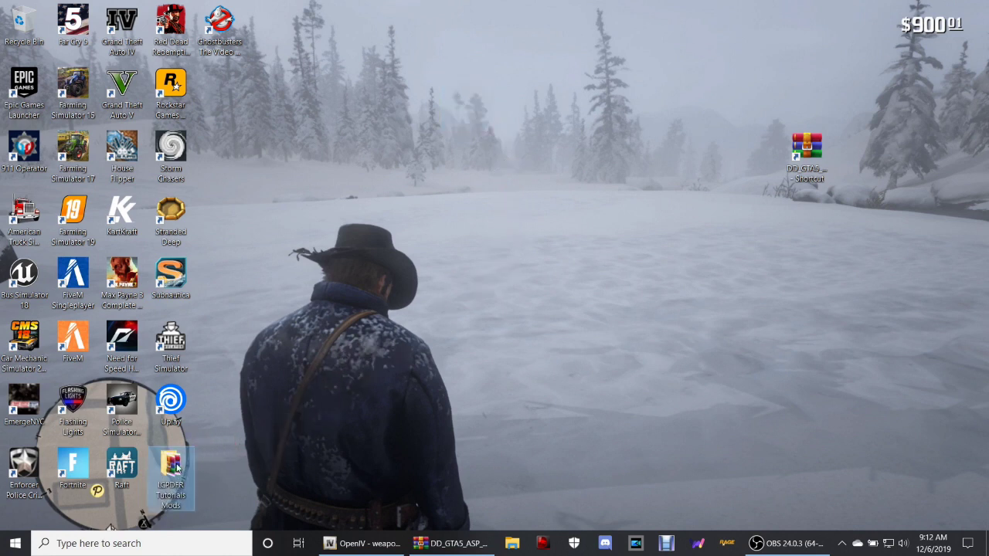
left_click(301, 446)
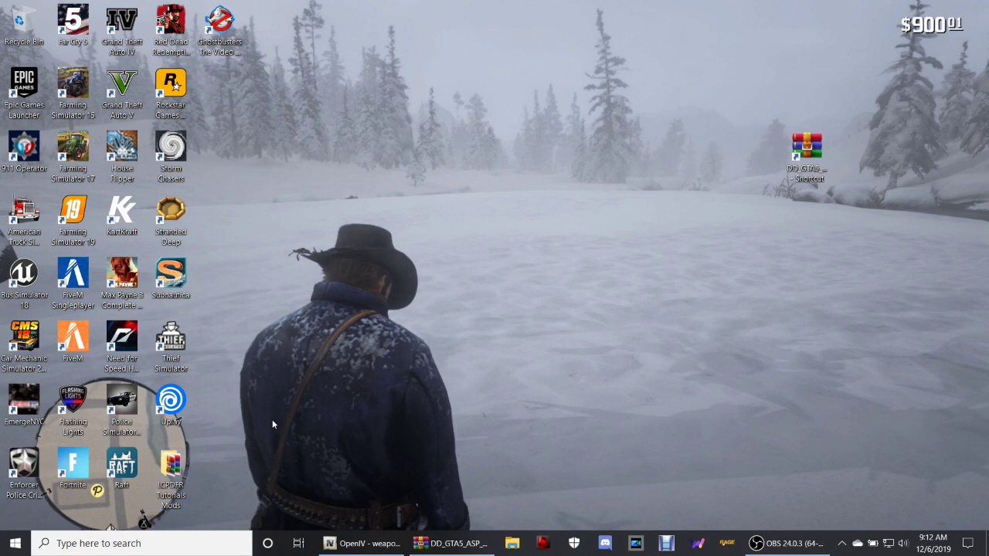
mouse_move(164, 465)
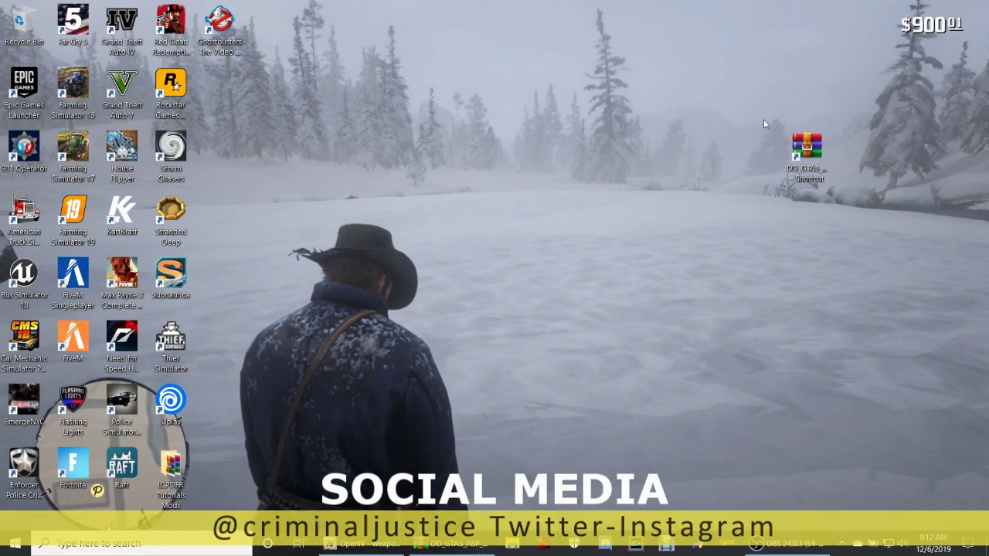
left_click_drag(805, 152, 956, 36)
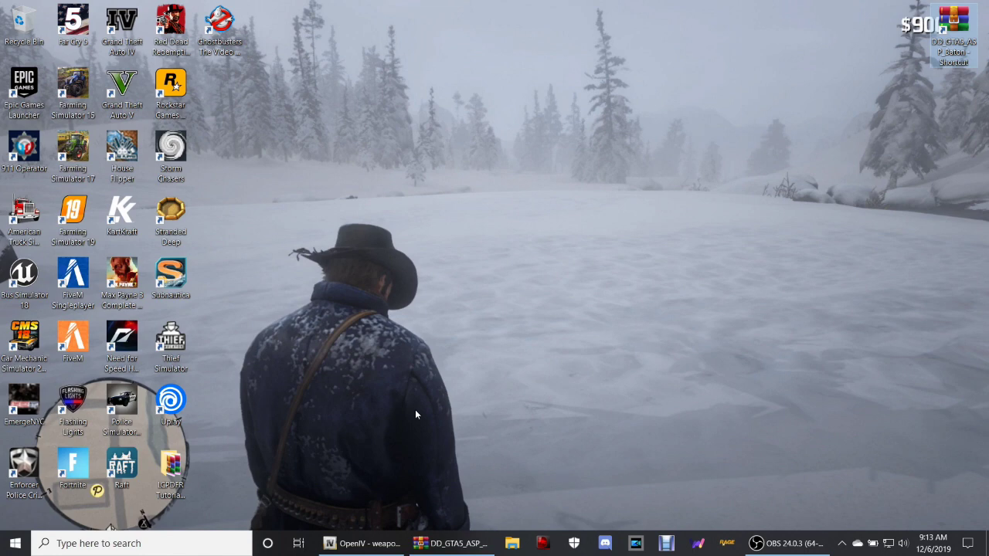
left_click(371, 544)
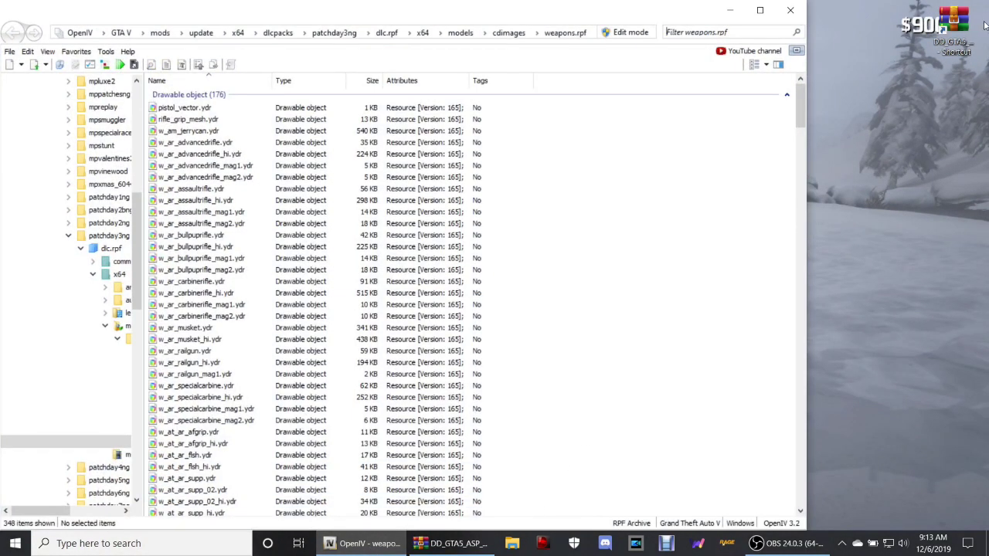
Glance at the baton archive in WinRAR, then request Edit mode on weapons.rpf in OpenIV
left_click(952, 43)
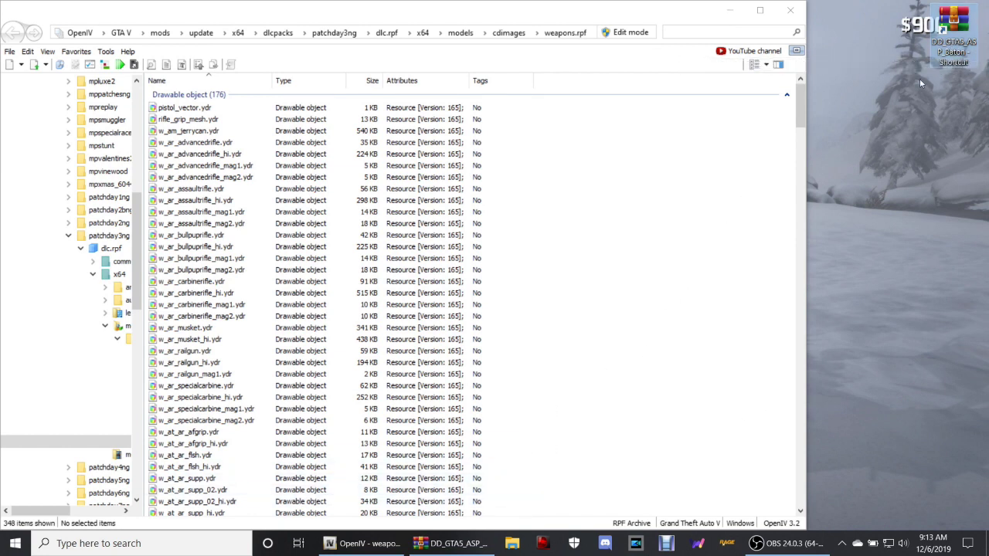
left_click(969, 59)
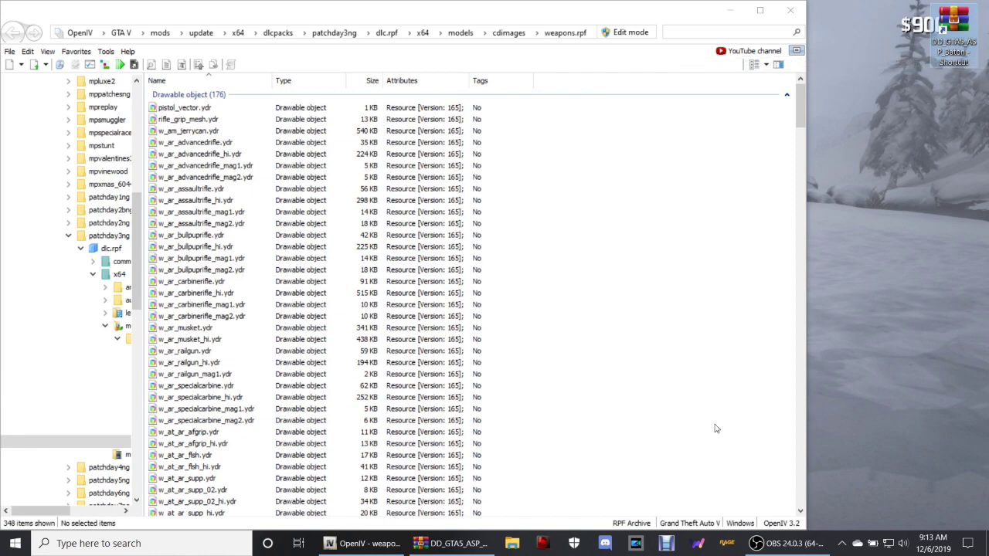
left_click(476, 545)
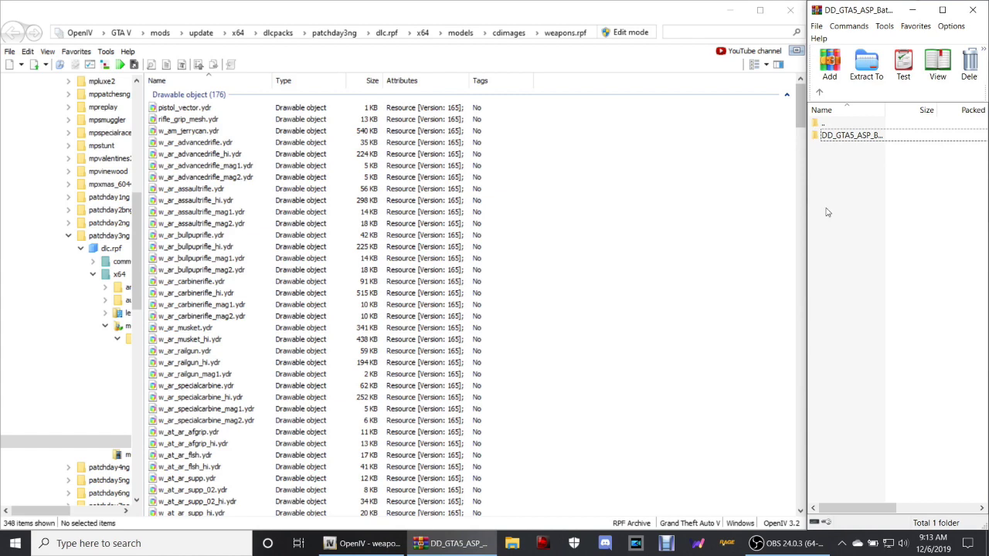
left_click(912, 10)
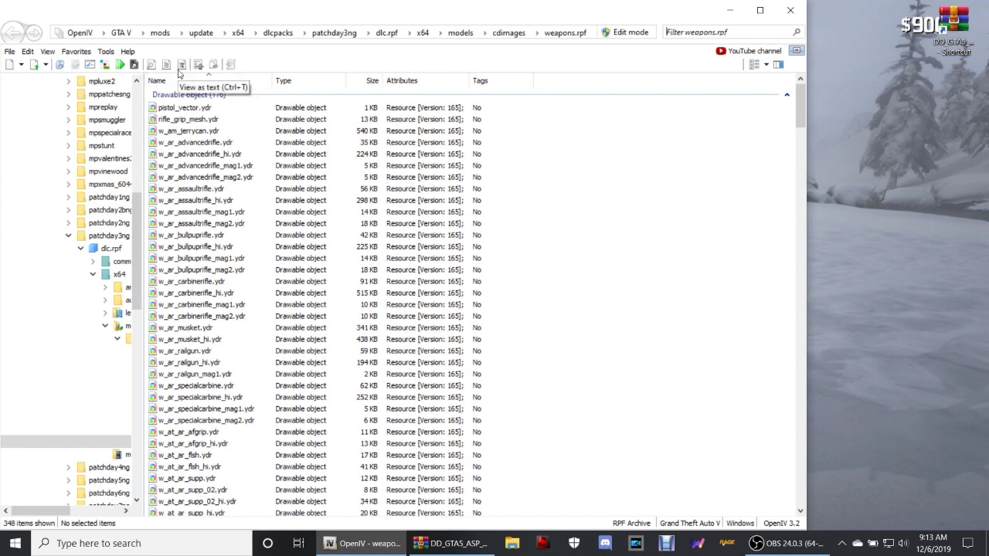
left_click(629, 32)
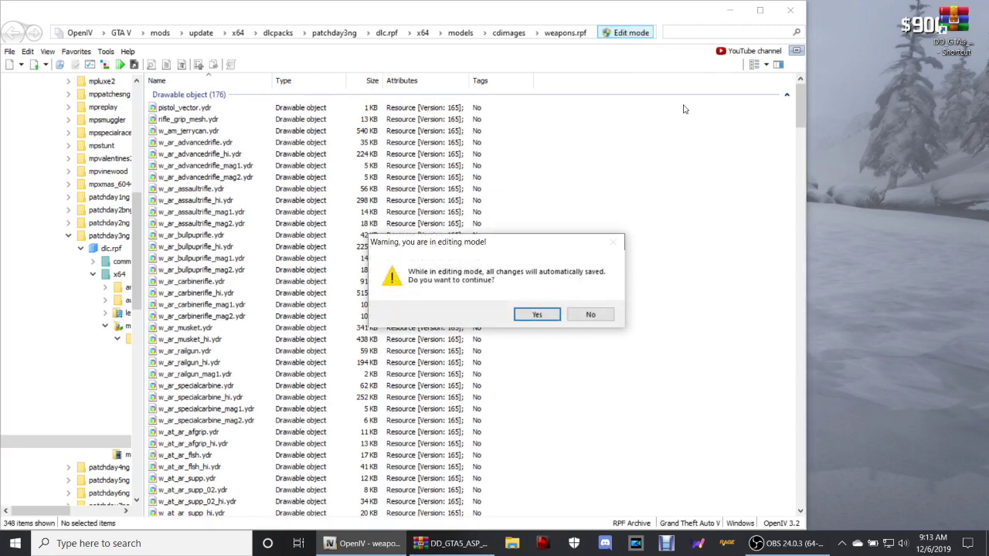
Accept automatic saving of changes and scroll through the 176-object weapons.rpf list
left_click(535, 313)
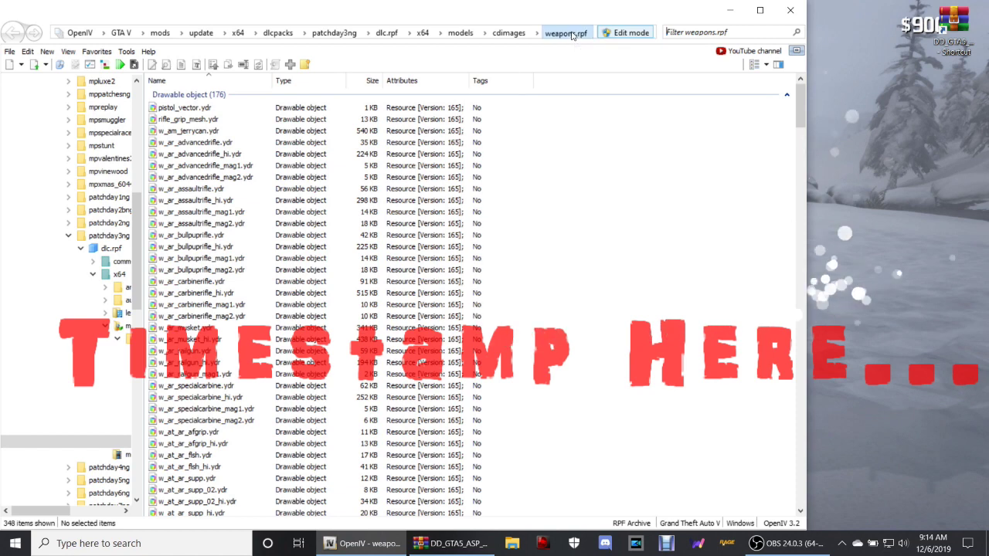
scroll(587, 185, "down", 8)
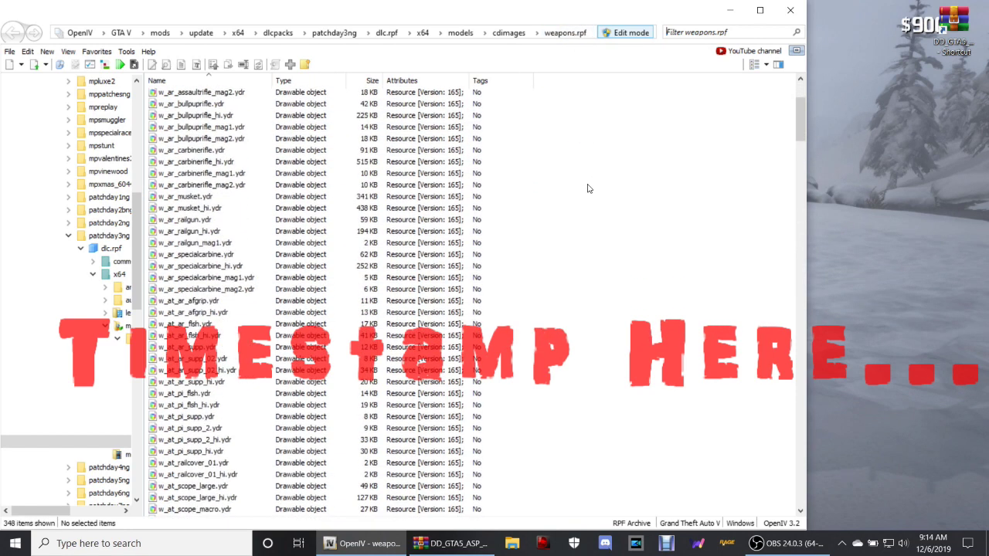
scroll(588, 189, "up", 8)
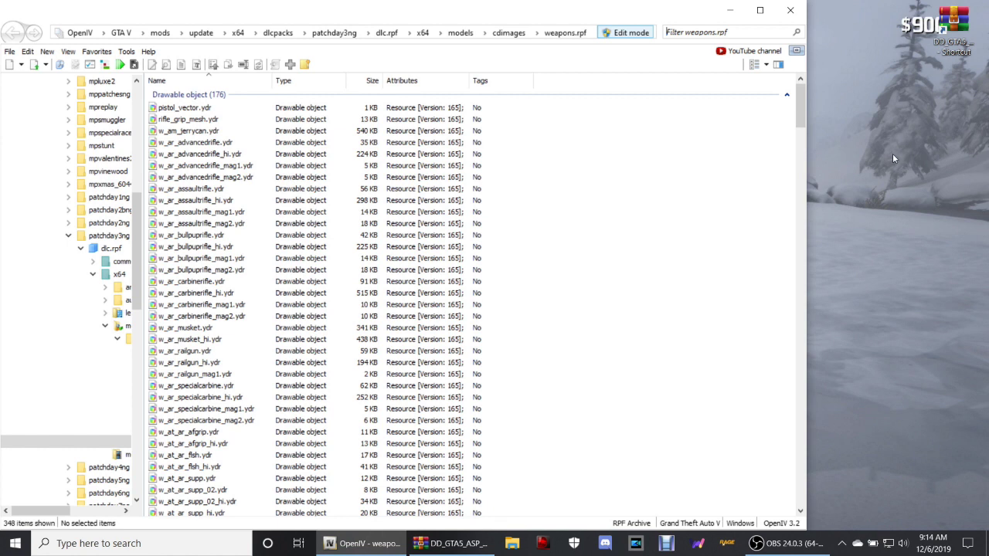
In WinRAR, open DD_GTA5_ASP_Baton > Model to list the two w_me_nightstick files
left_click(947, 52)
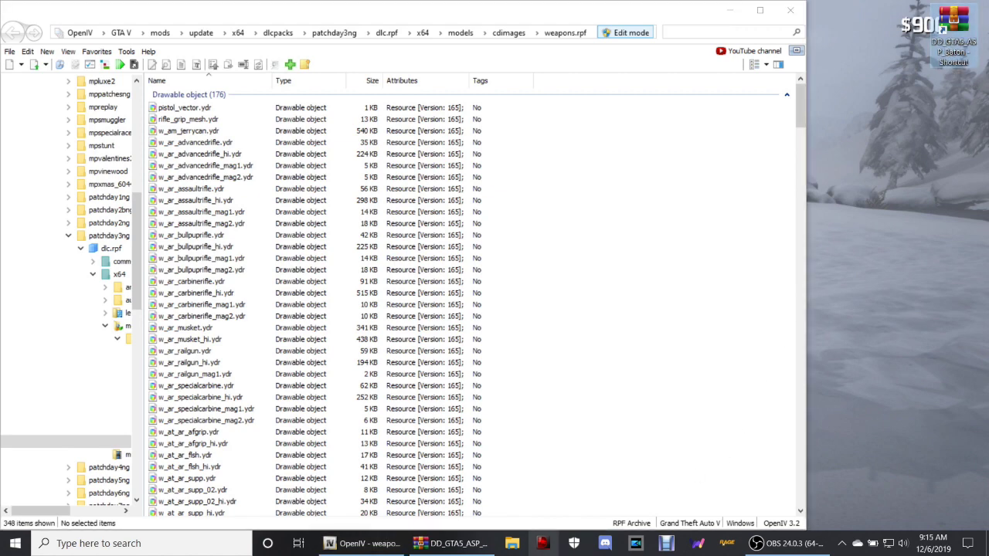
left_click(473, 543)
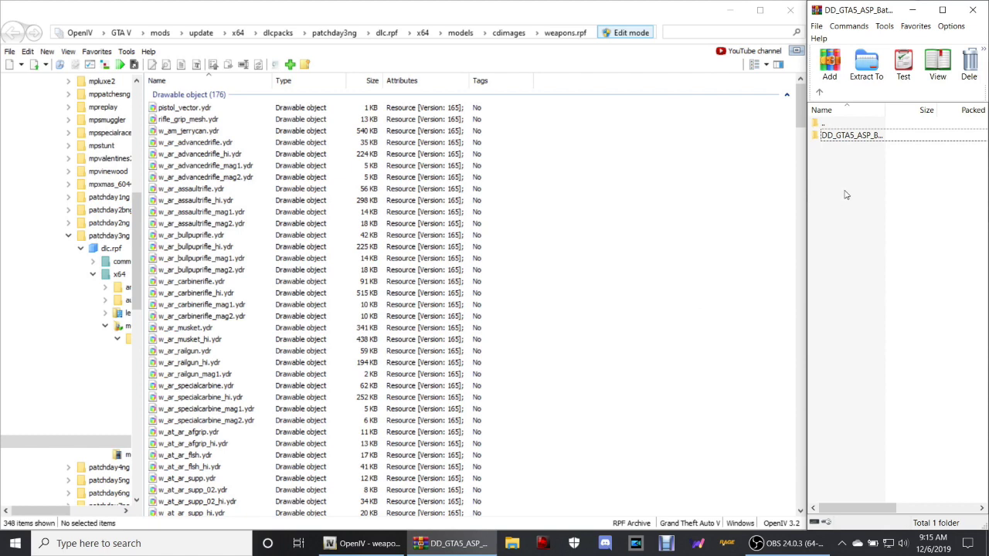
left_click(855, 136)
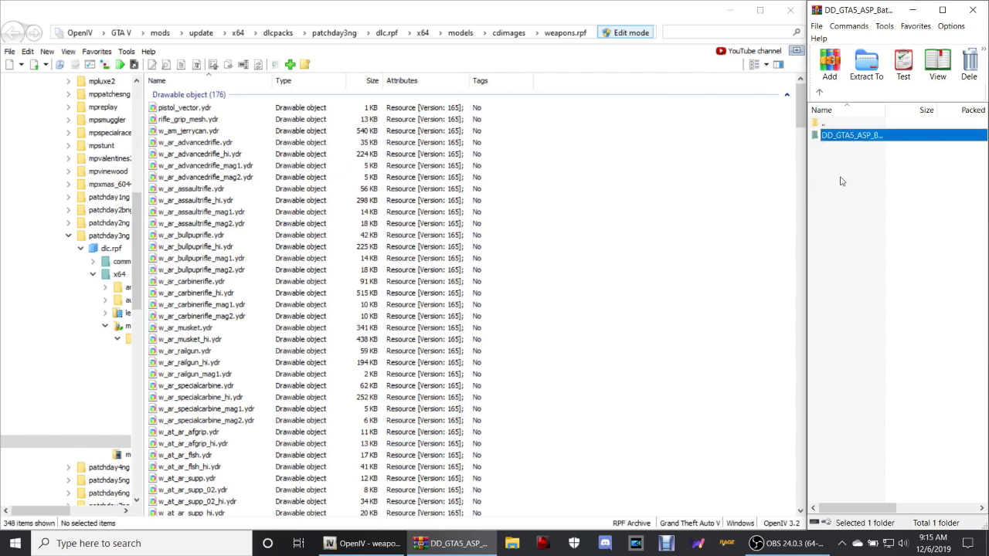
double_click(871, 137)
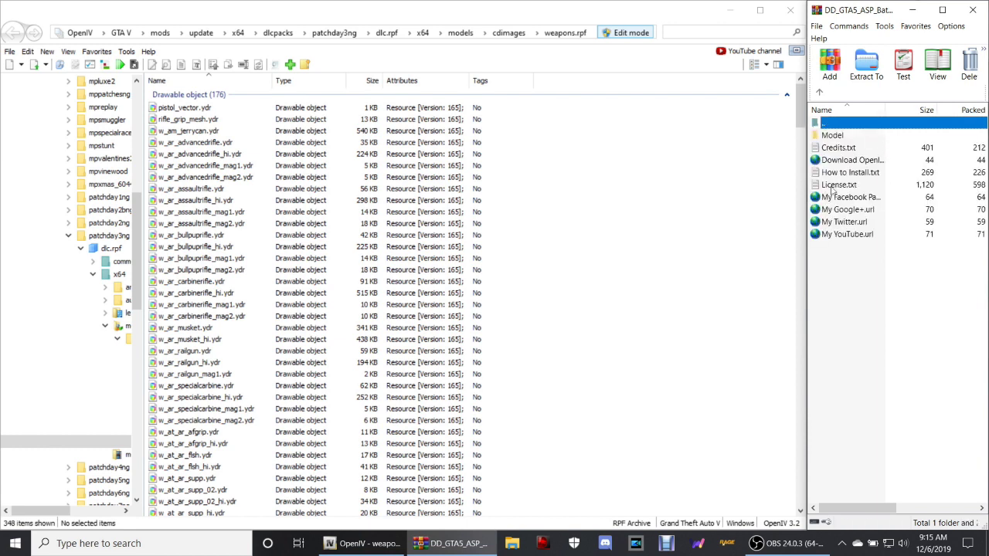
left_click(836, 136)
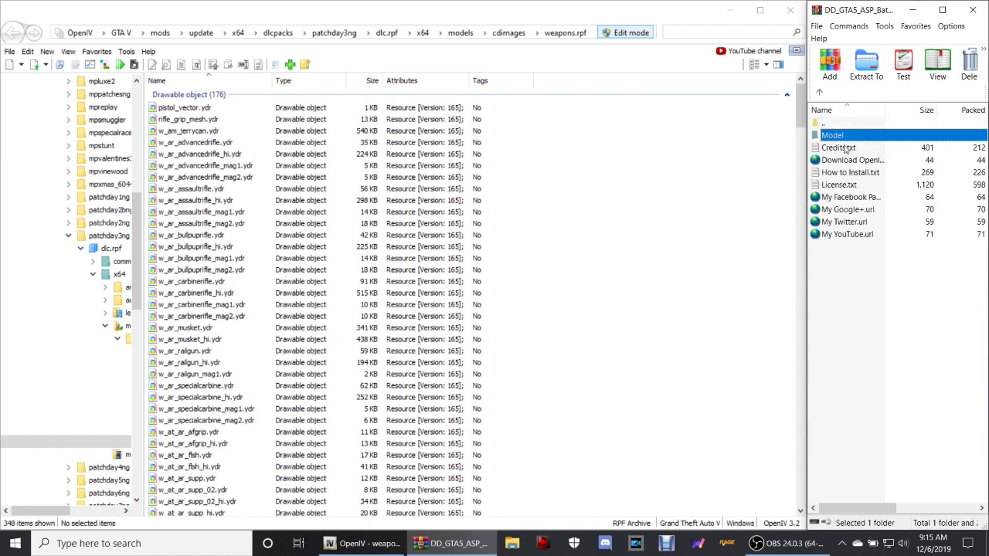
double_click(839, 137)
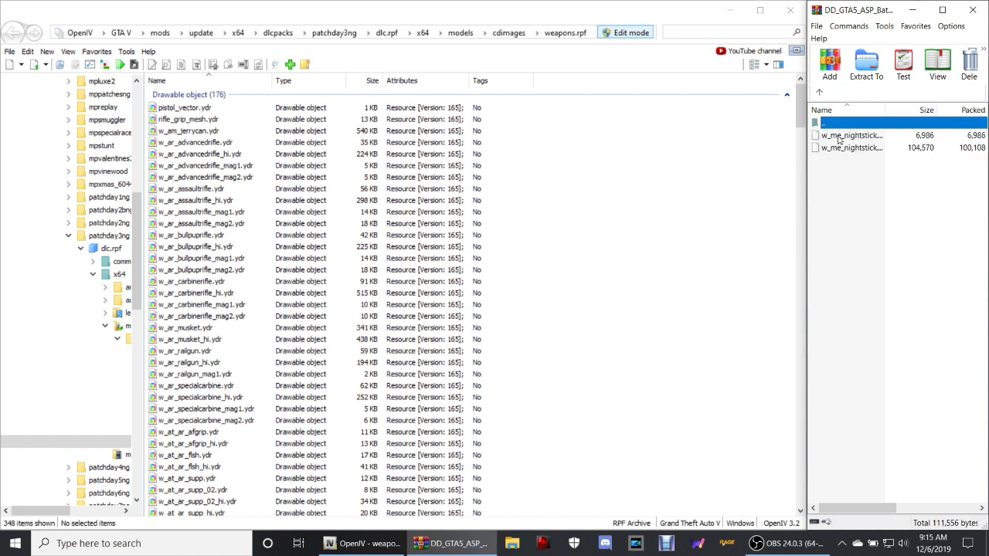
left_click(838, 139)
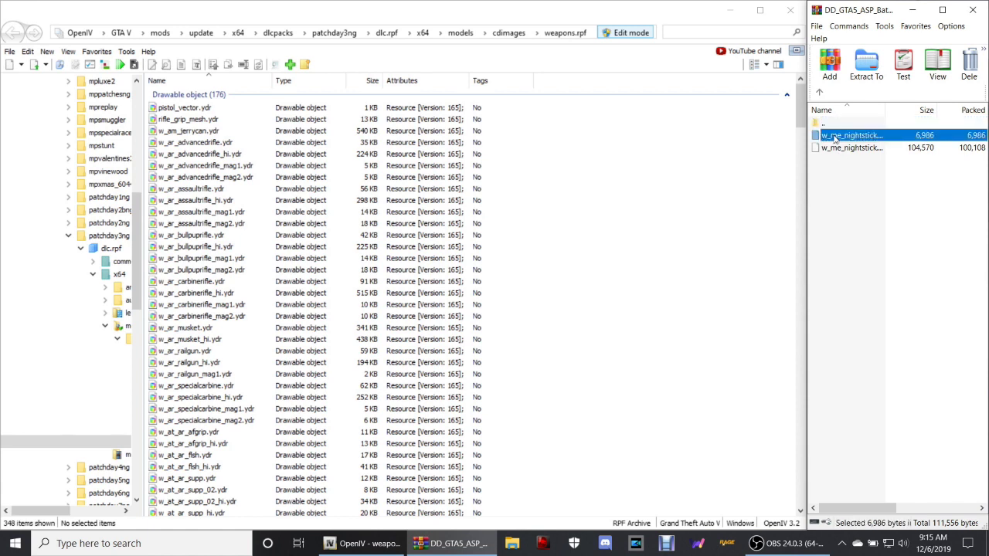
left_click(845, 151)
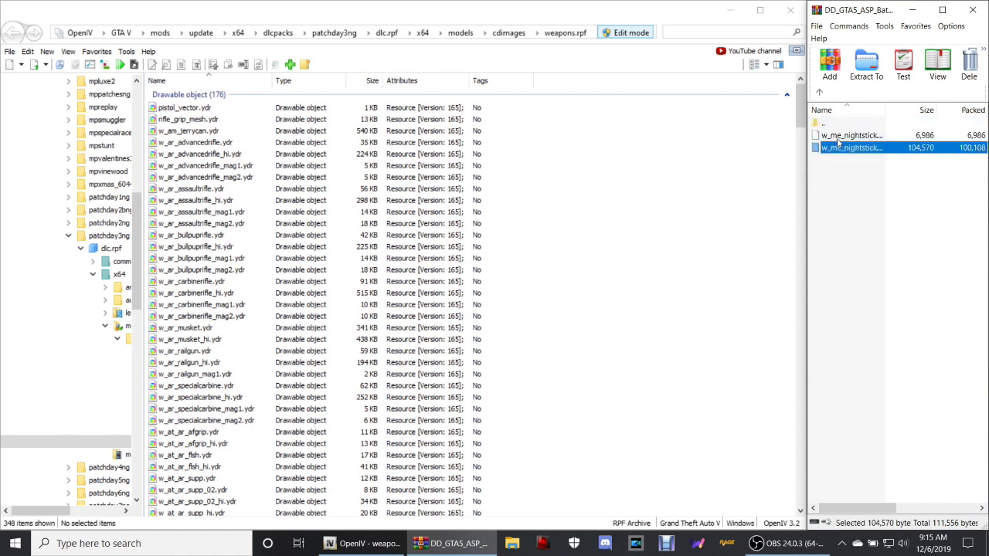
left_click(855, 187)
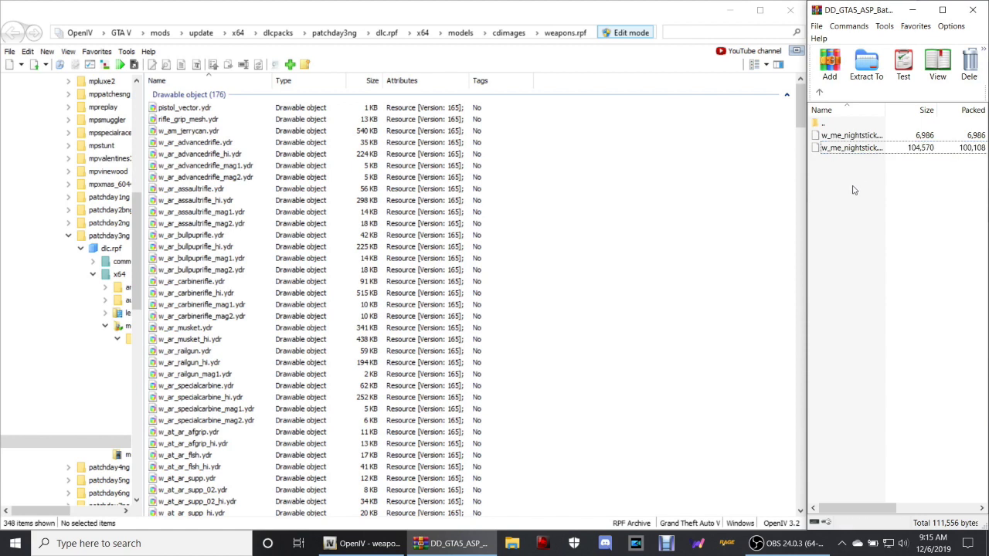
left_click(682, 31)
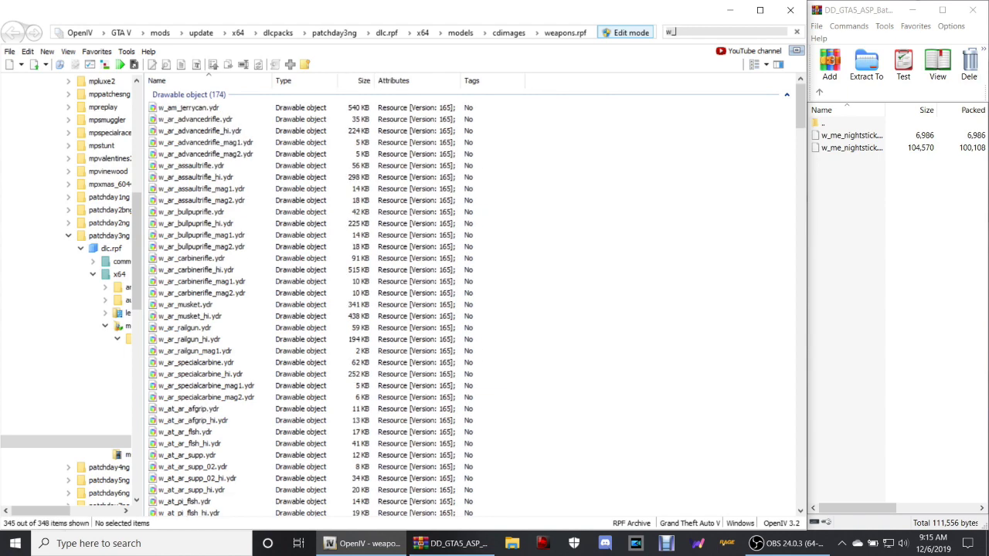
Filter weapons.rpf by 'w_me_night' and select both nightstick files in the WinRAR archive
type("e_")
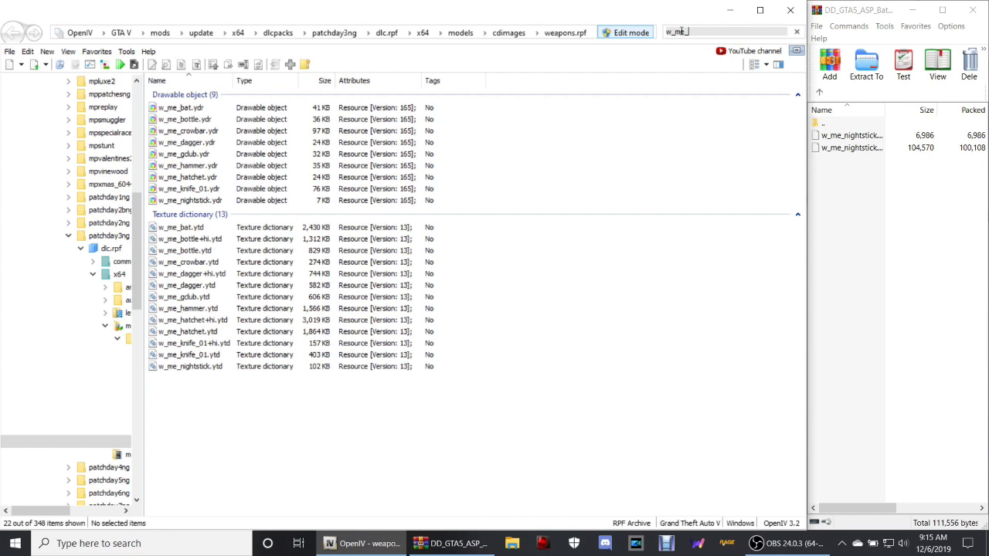
type("night")
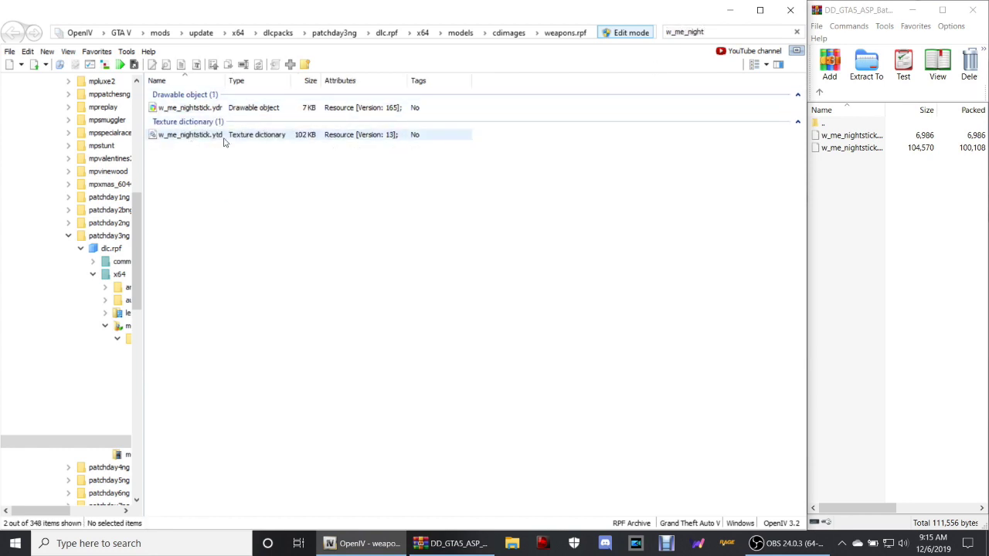
left_click(861, 207)
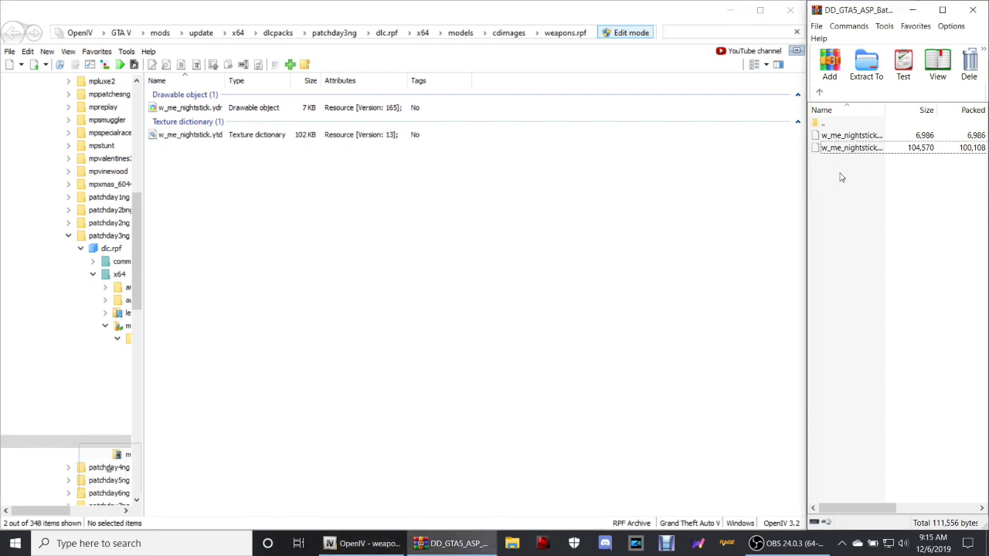
left_click_drag(840, 185, 842, 145)
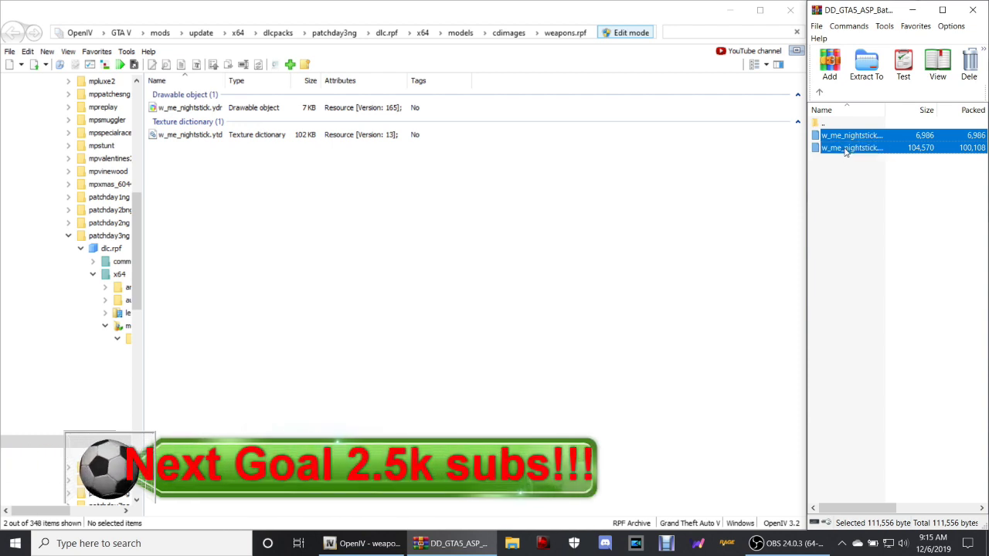
left_click_drag(846, 151, 510, 168)
left_click(831, 194)
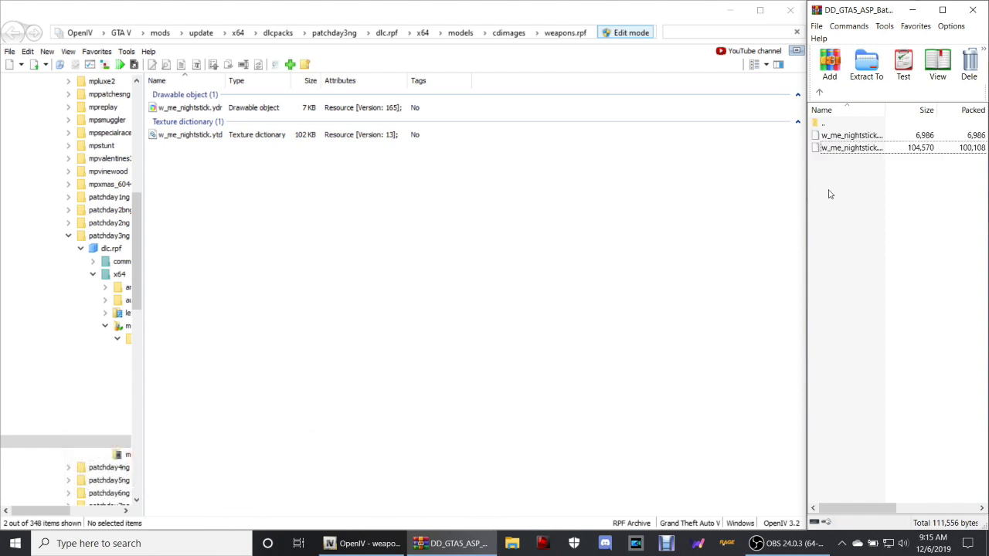
left_click(624, 35)
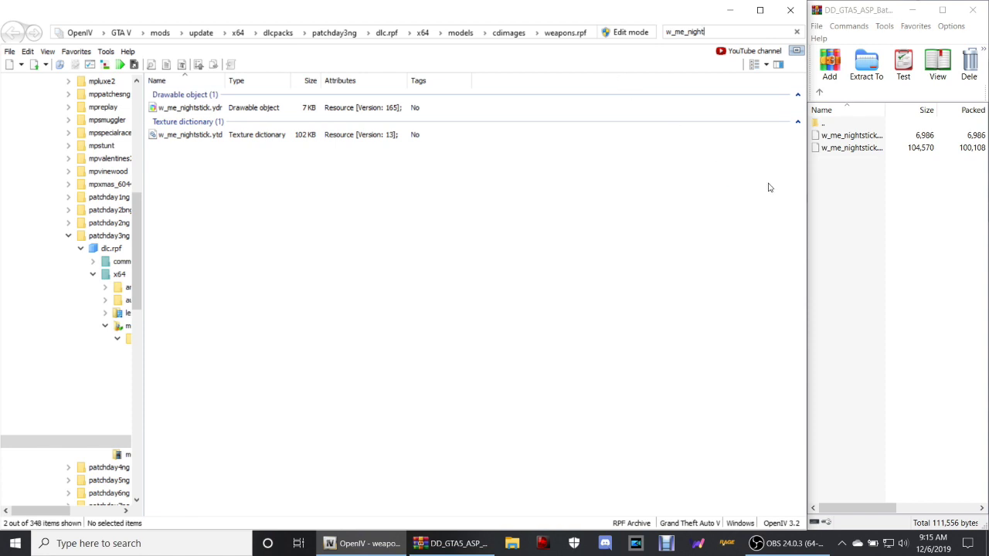
left_click_drag(829, 165, 652, 197)
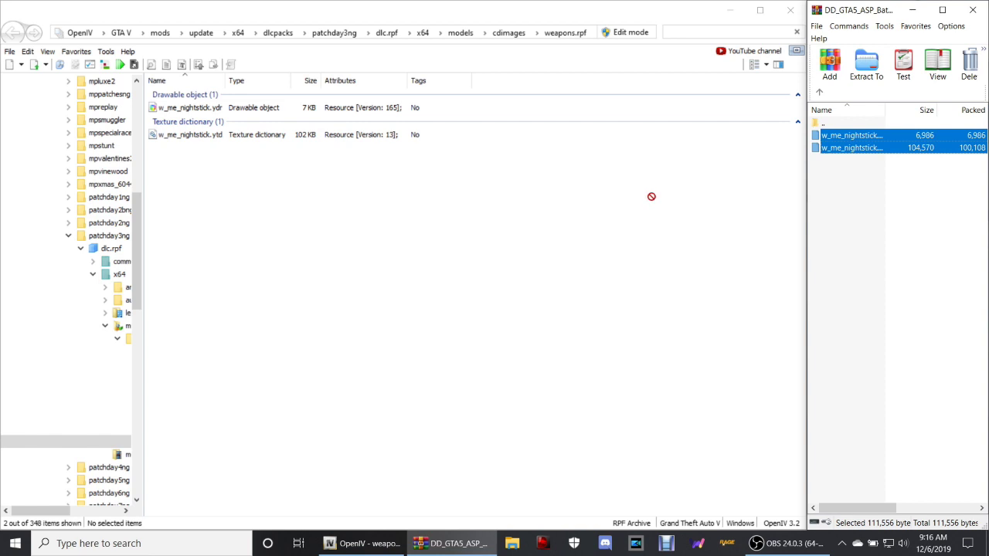
left_click_drag(651, 197, 776, 186)
left_click(630, 32)
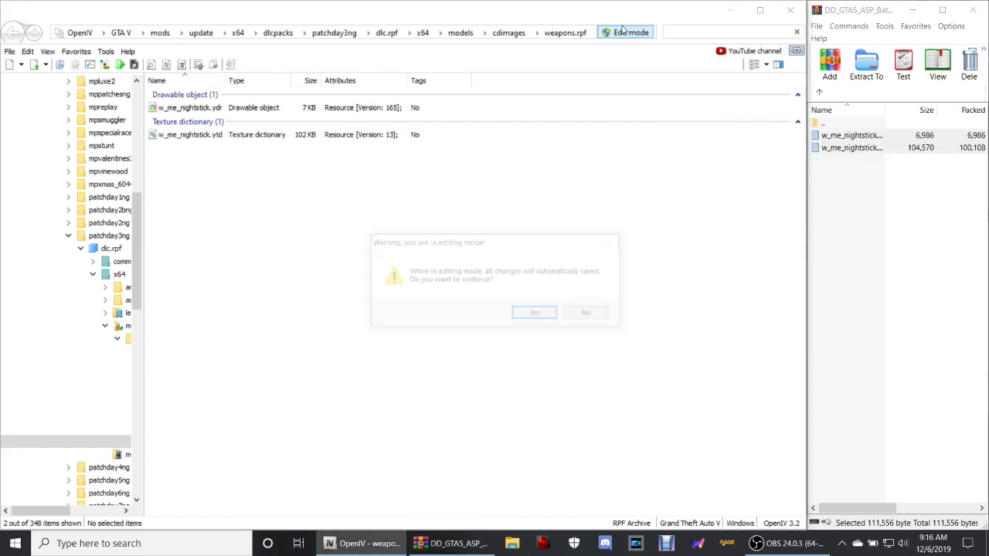
left_click(536, 312)
left_click(834, 148)
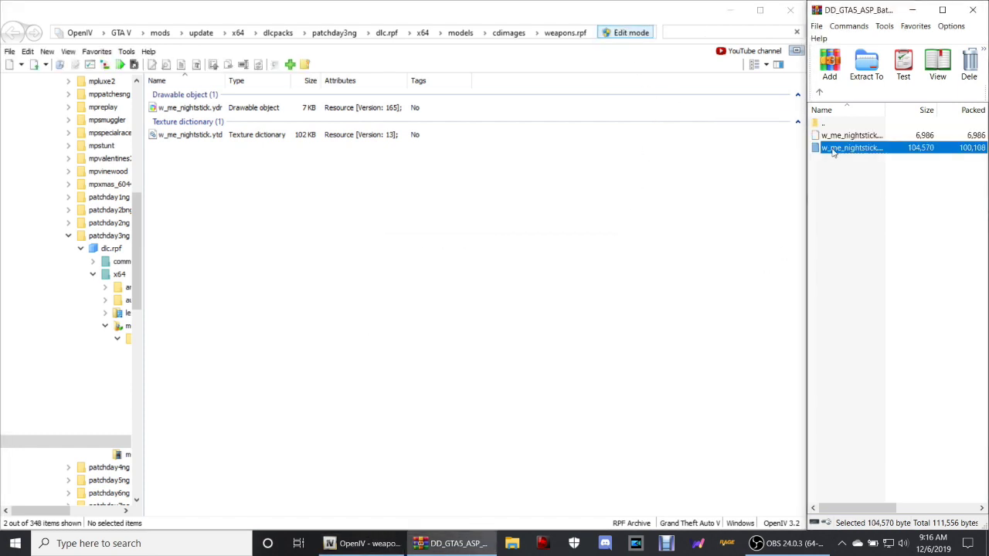
left_click_drag(833, 151, 841, 173)
left_click(841, 173)
left_click(838, 148)
key("ctrl+a")
left_click(834, 189)
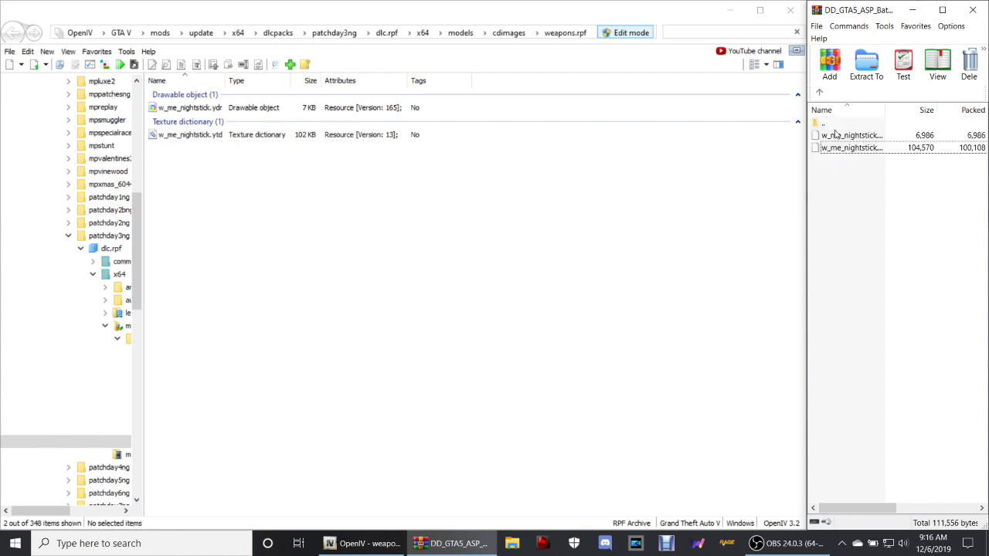
left_click(837, 150)
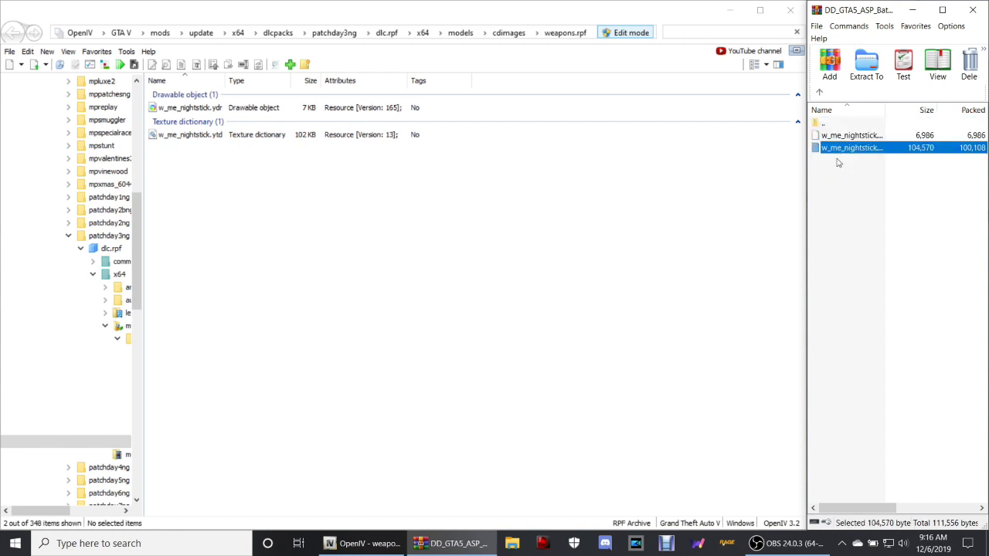
left_click(839, 162)
left_click(834, 150)
left_click(833, 140, "shift")
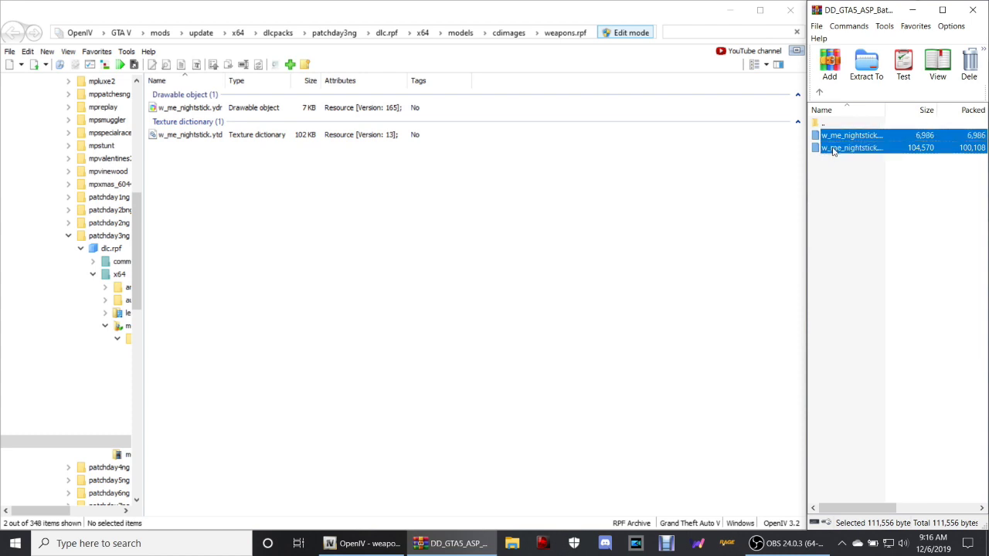
left_click_drag(838, 154, 860, 190)
left_click(861, 190)
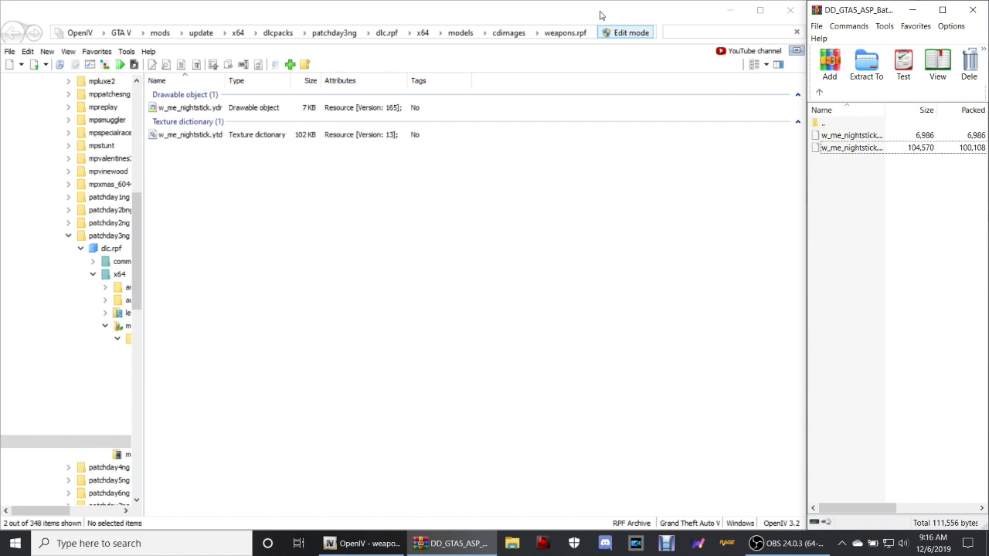
left_click(631, 33)
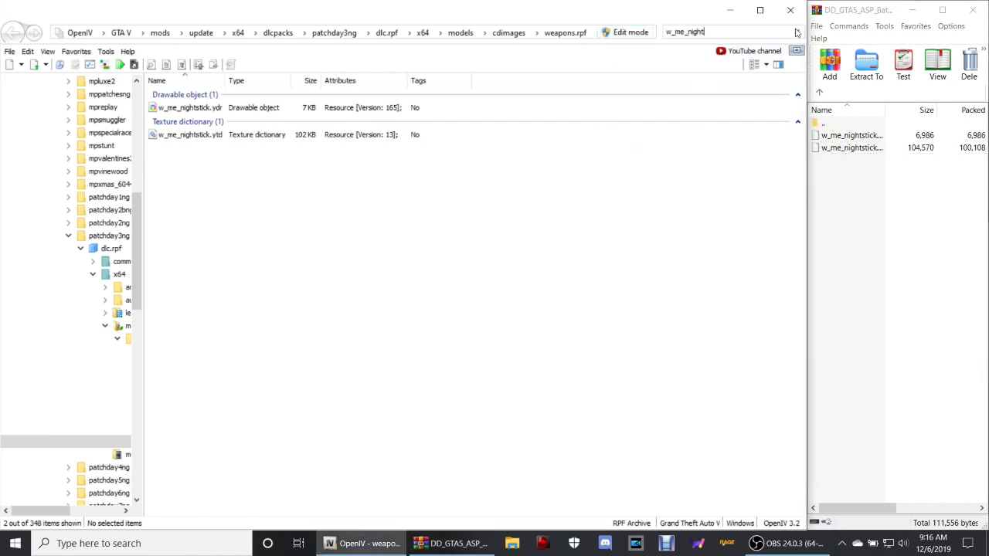
Clear the name filter to list all 176 items and turn Edit mode back on
left_click(796, 32)
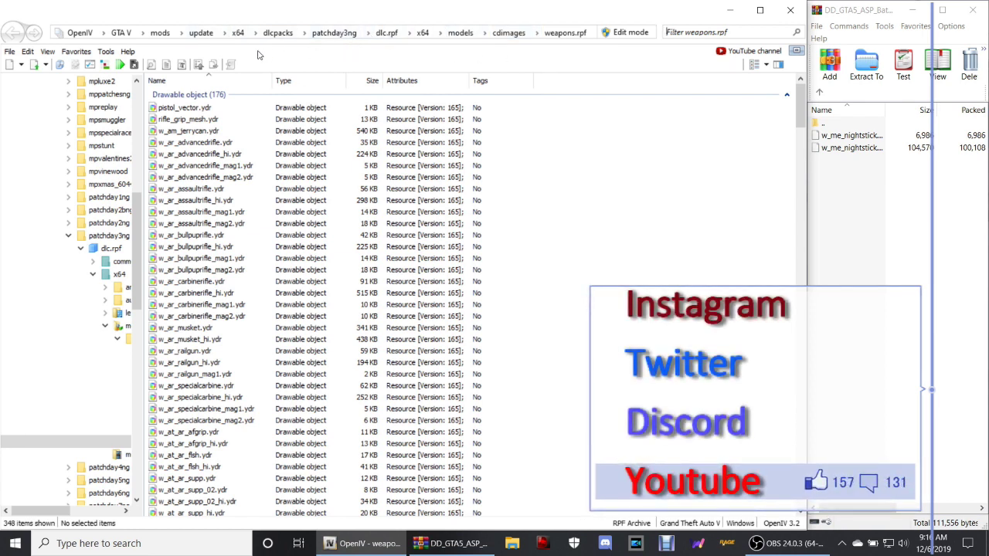
left_click(638, 35)
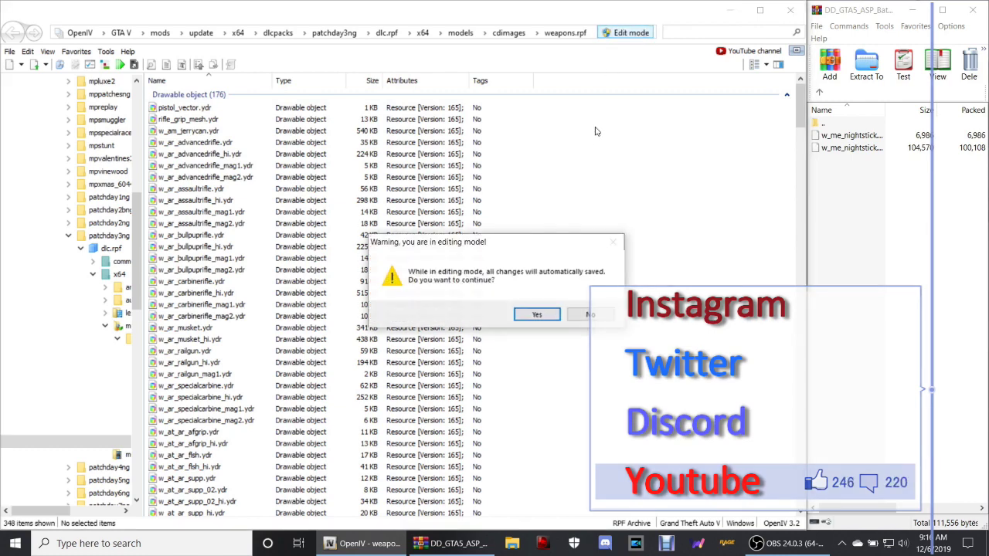
left_click(535, 313)
Start adding weapons.rpf to Favorites, cancel it, and reopen the Favorites menu
left_click(96, 51)
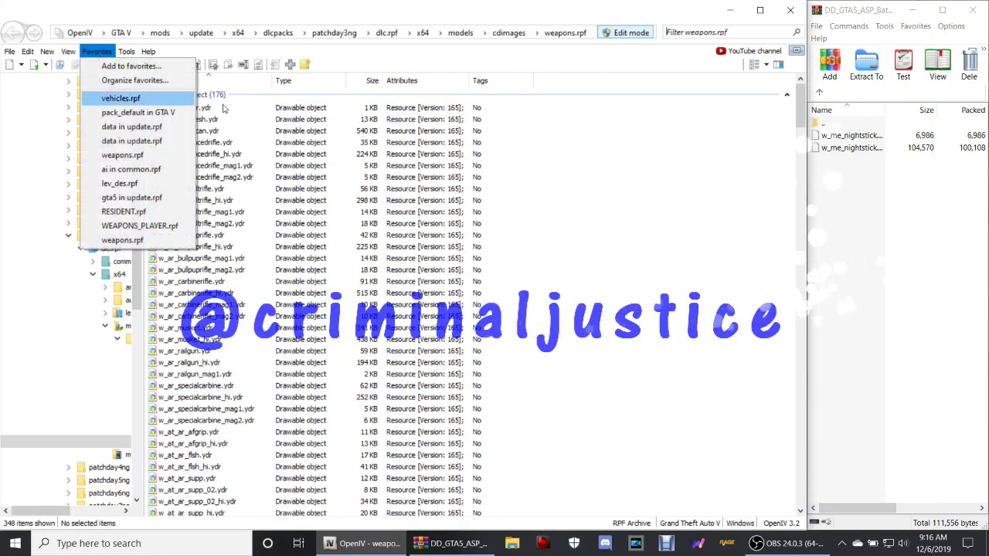
left_click(123, 66)
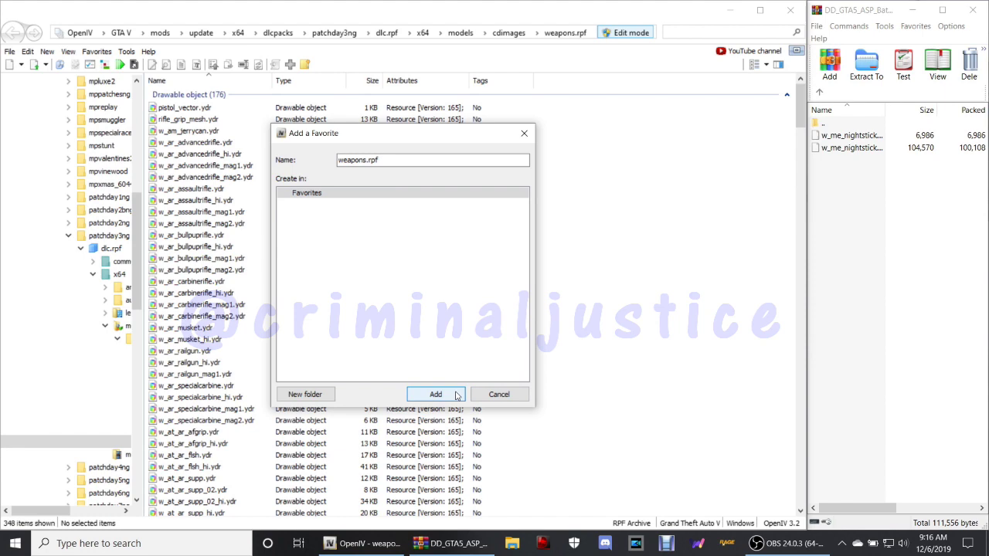
left_click(519, 395)
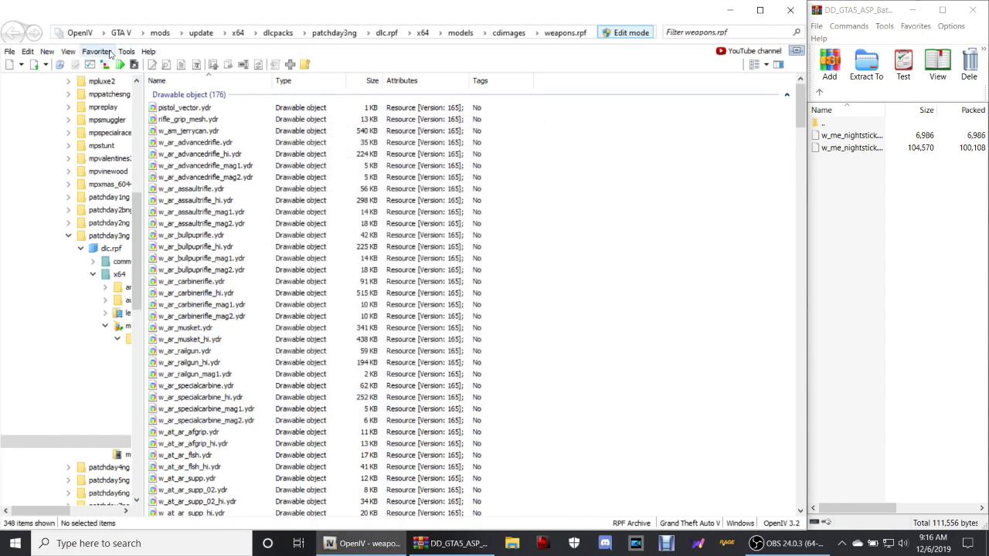
left_click(109, 52)
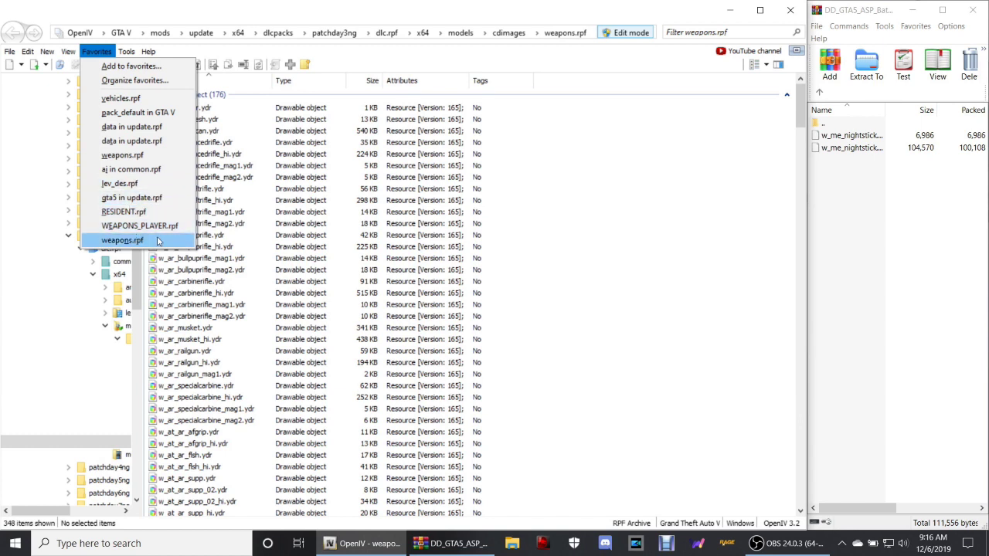
Jump to the patchday3ng weapons.rpf favorite, turn off Edit mode, and close OpenIV
left_click(127, 159)
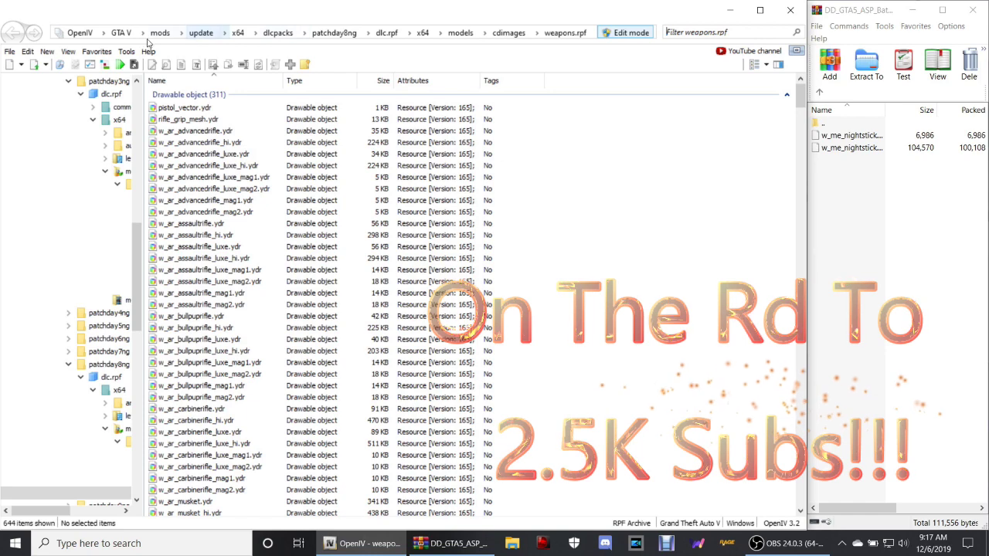
left_click(97, 51)
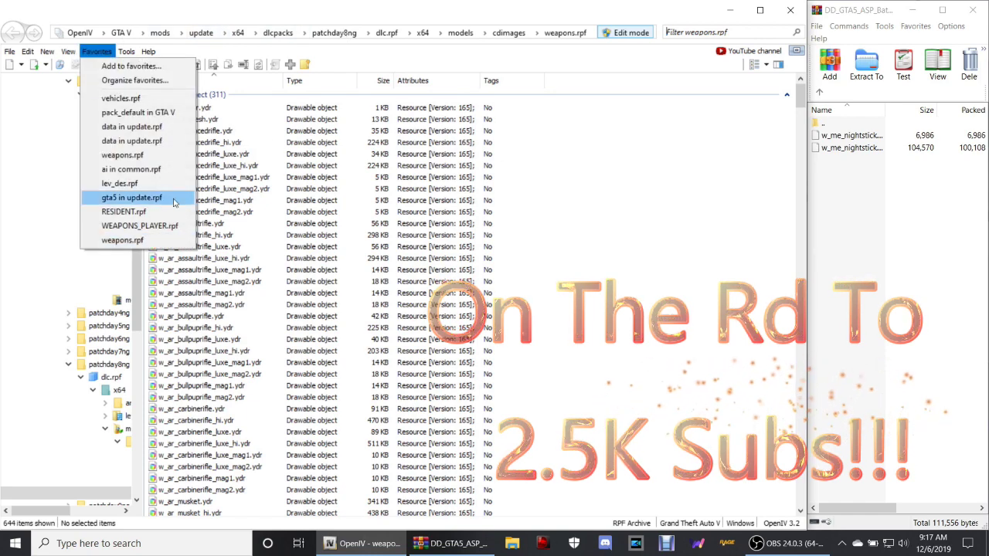
left_click(142, 239)
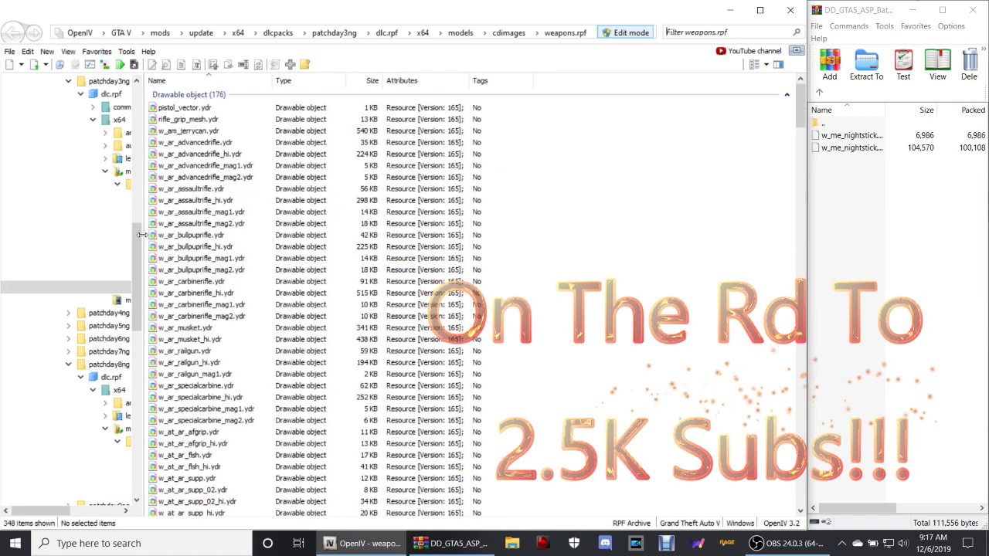
left_click(635, 34)
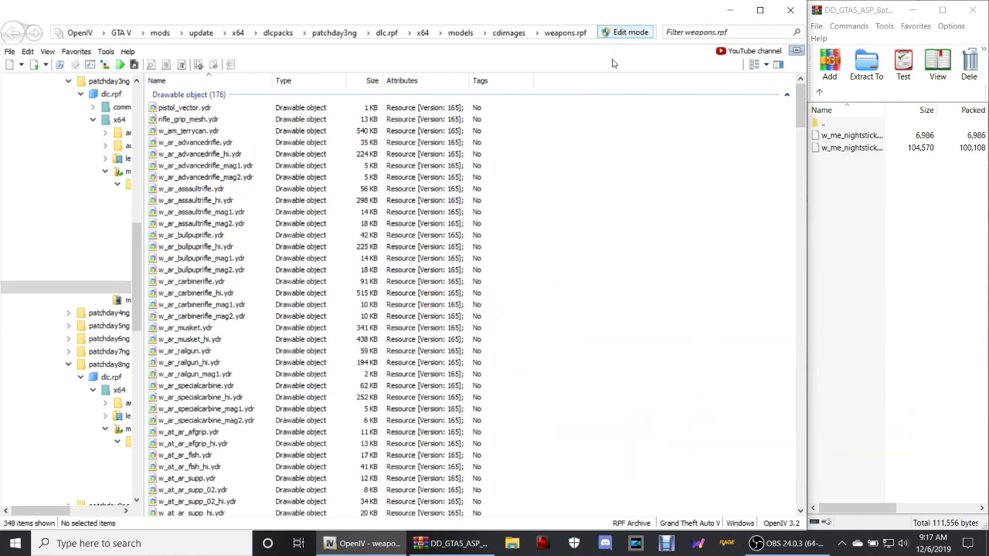
left_click(791, 10)
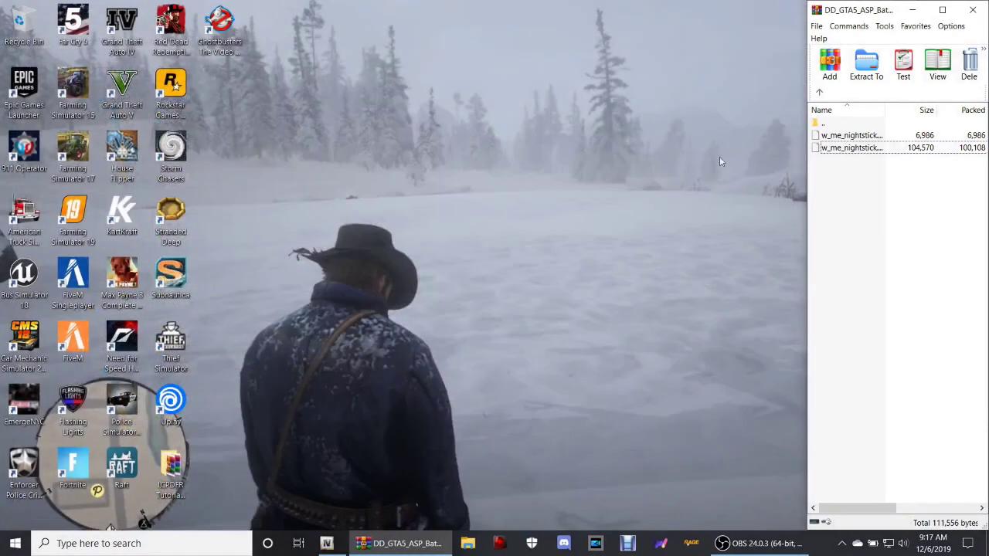
Close the WinRAR baton archive window and delete the DD_GTA5_ASP_Baton desktop shortcut
left_click(912, 10)
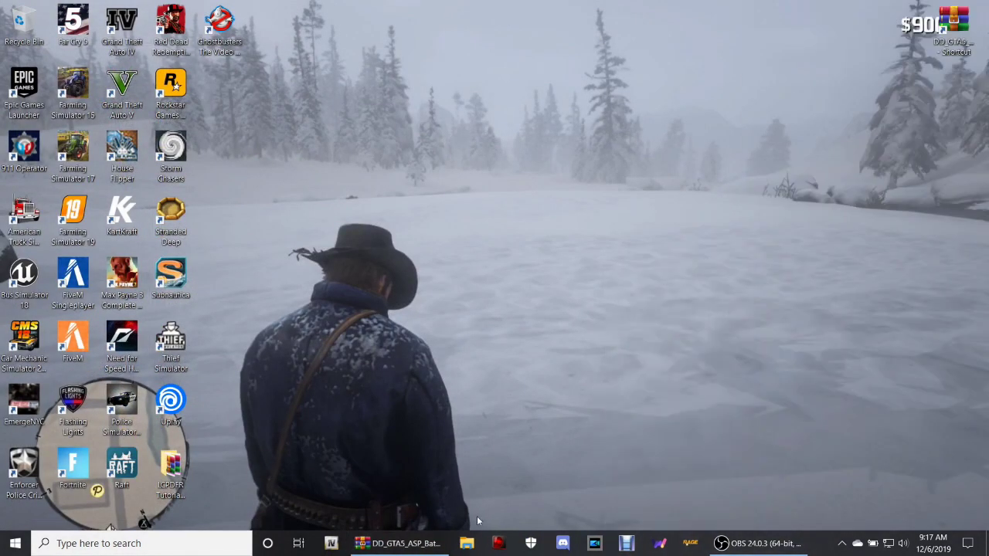
left_click(432, 542)
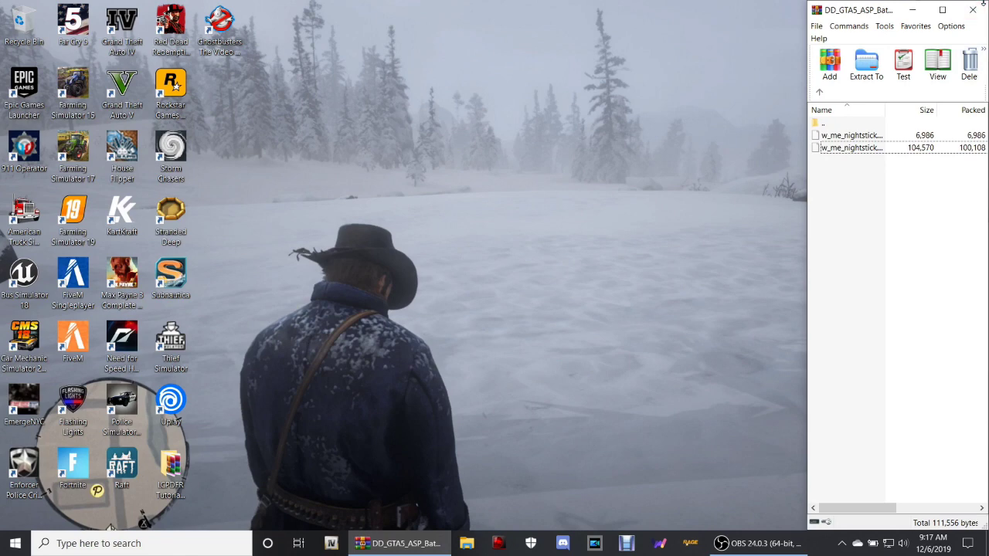
left_click(973, 11)
right_click(957, 22)
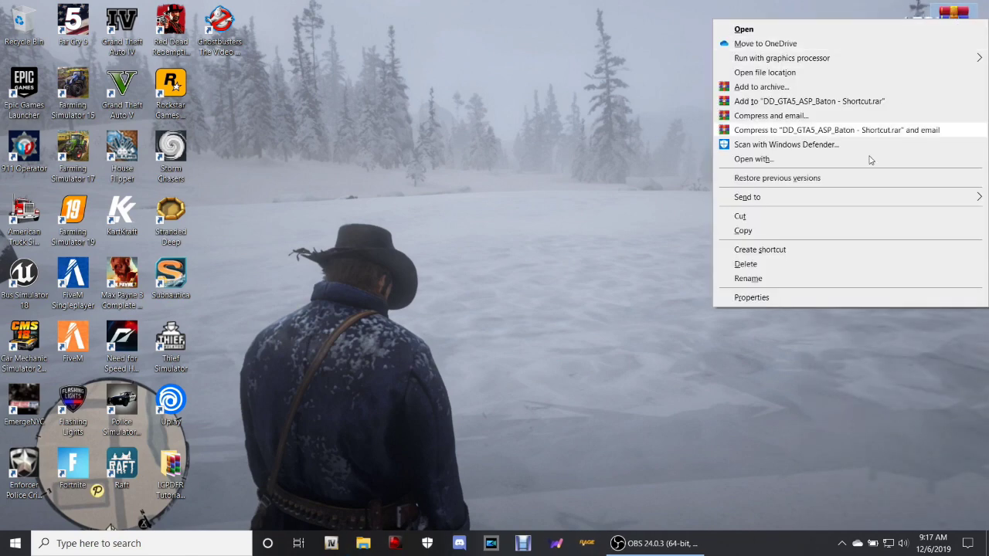
left_click(833, 266)
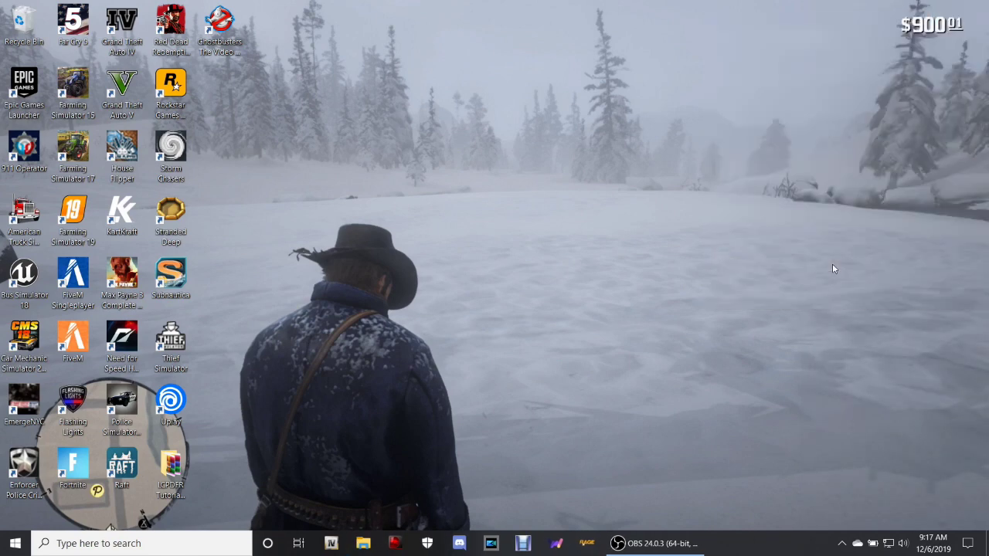